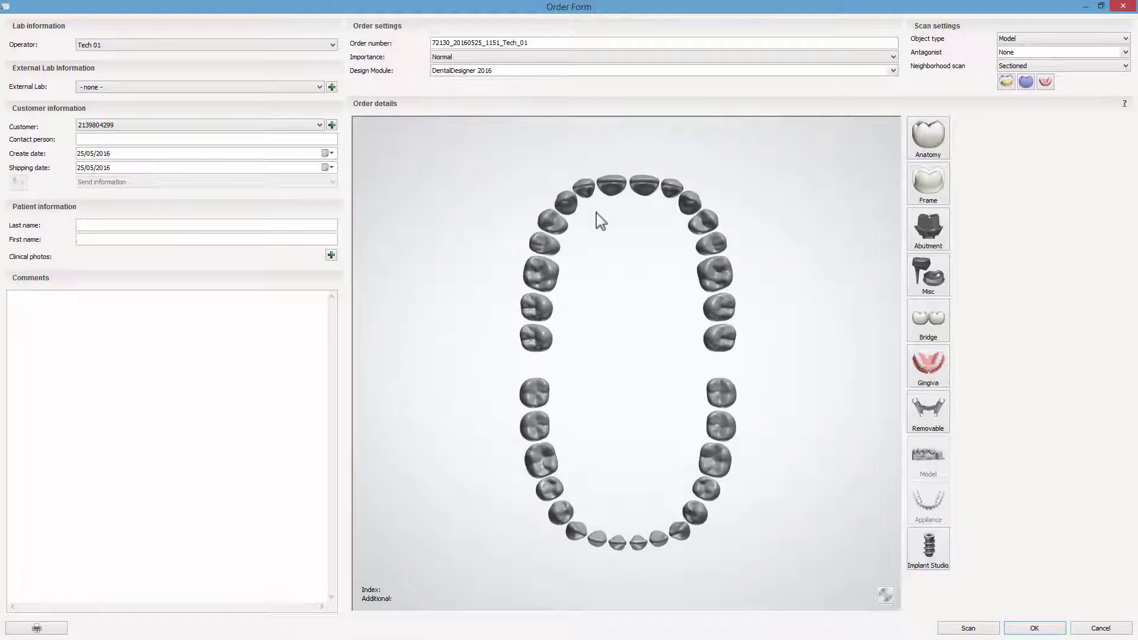
# - Assign an anatomical pontic from the frame types to upper teeth 12, 22 and 25, and set its material
pyautogui.click(588, 194)
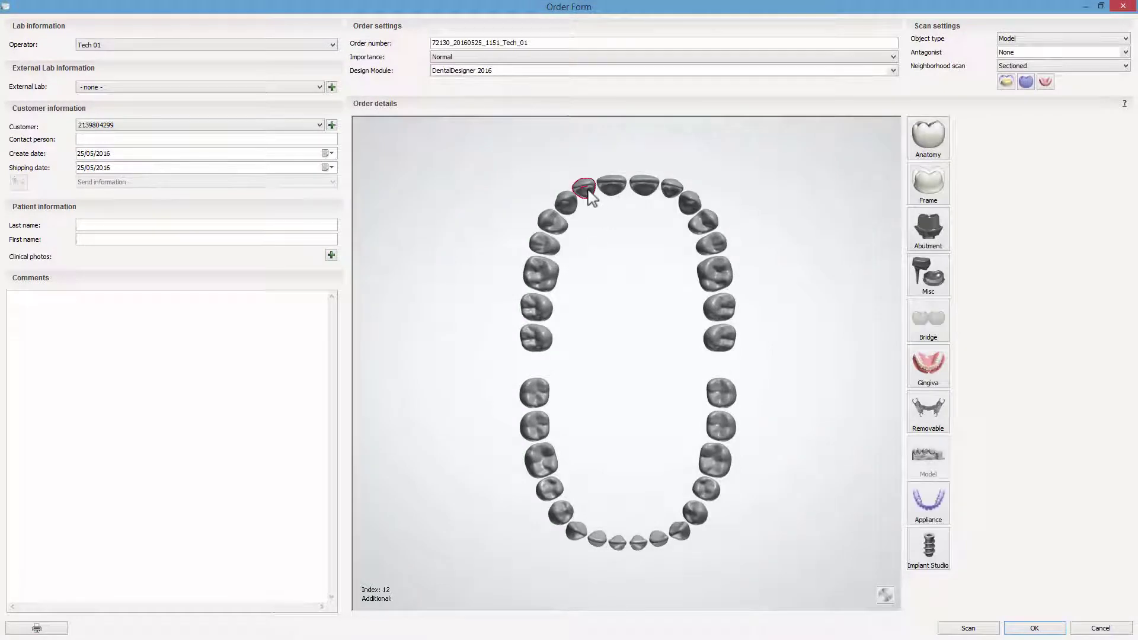
pyautogui.click(670, 189)
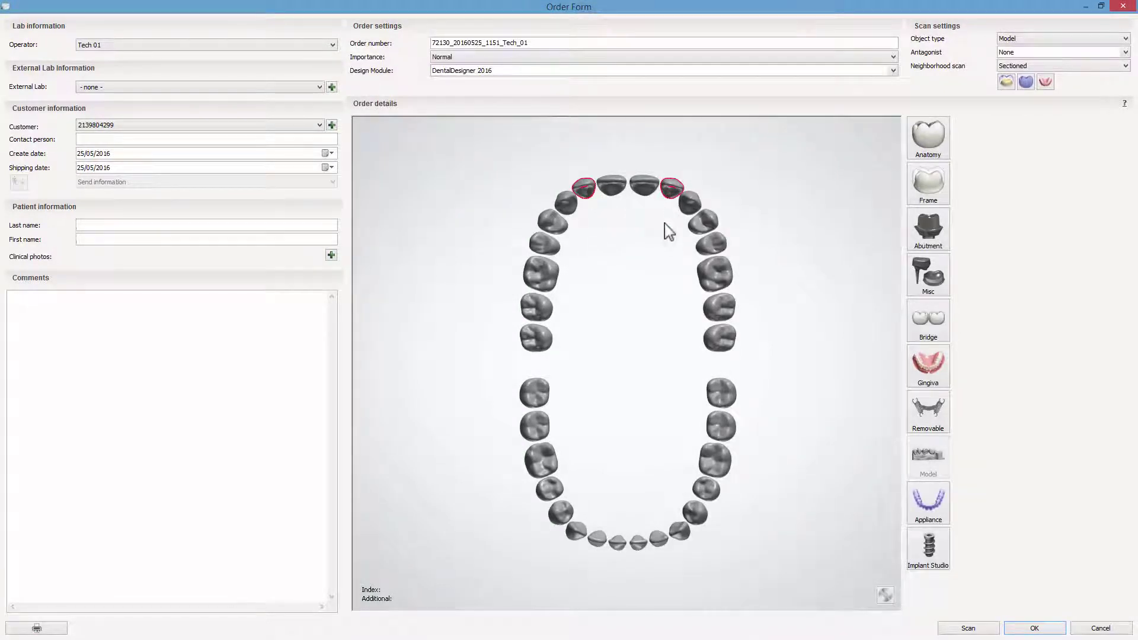
pyautogui.click(704, 247)
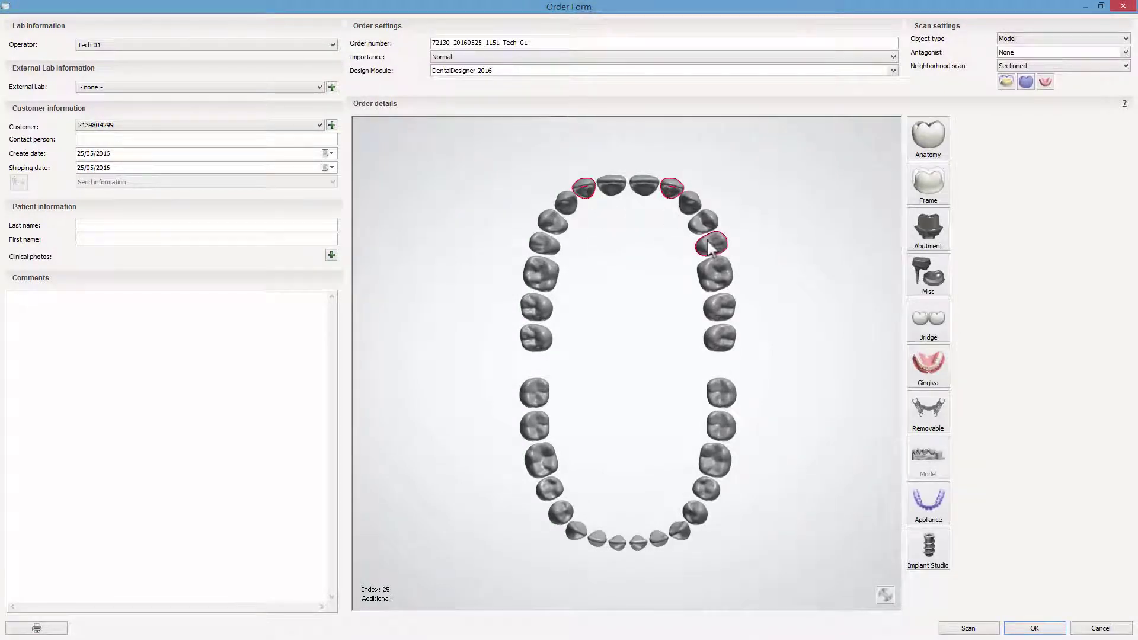
pyautogui.click(928, 186)
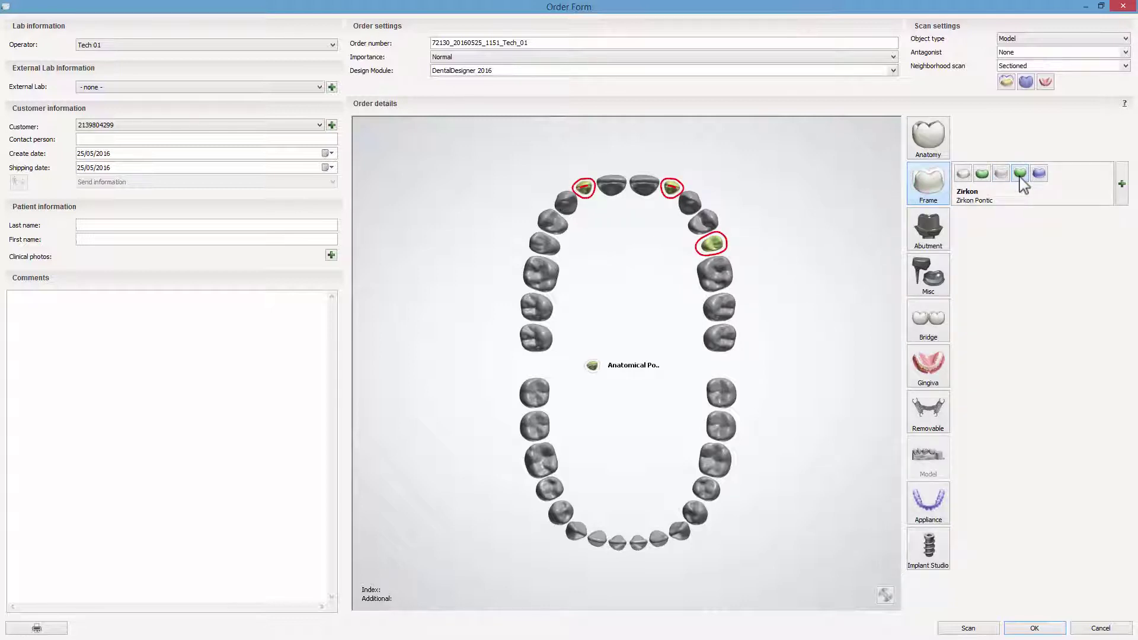
pyautogui.click(1119, 181)
pyautogui.click(1106, 155)
pyautogui.click(1102, 172)
pyautogui.click(675, 260)
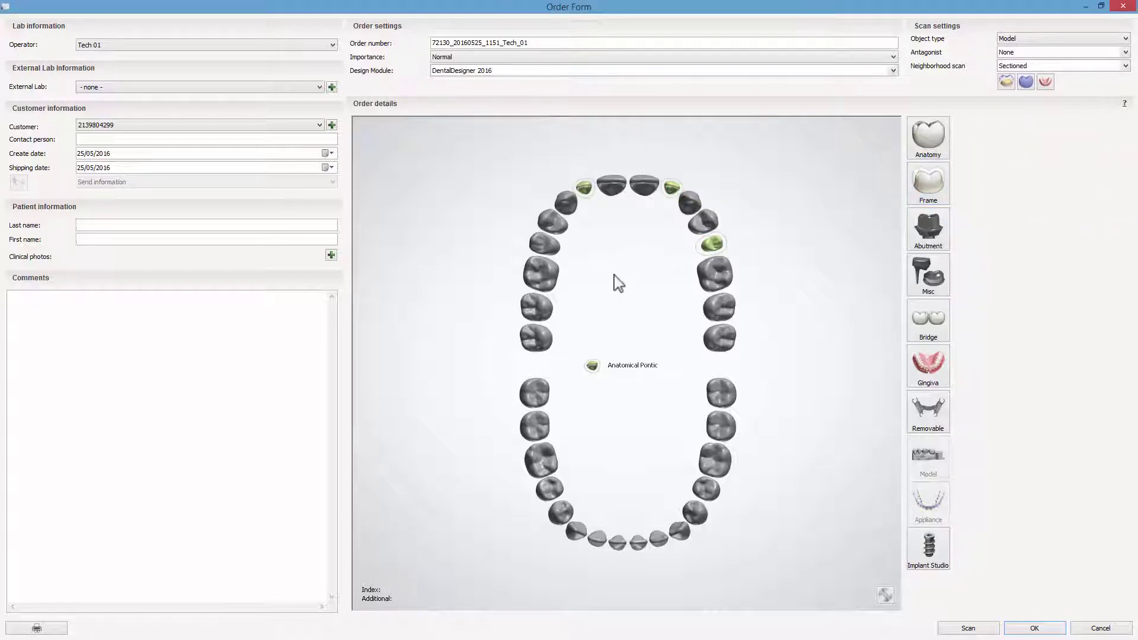
# - Assign a crown pontic in Titan, type Titan Crown Pontic, to upper molars 16 and 27
pyautogui.click(551, 279)
pyautogui.click(715, 305)
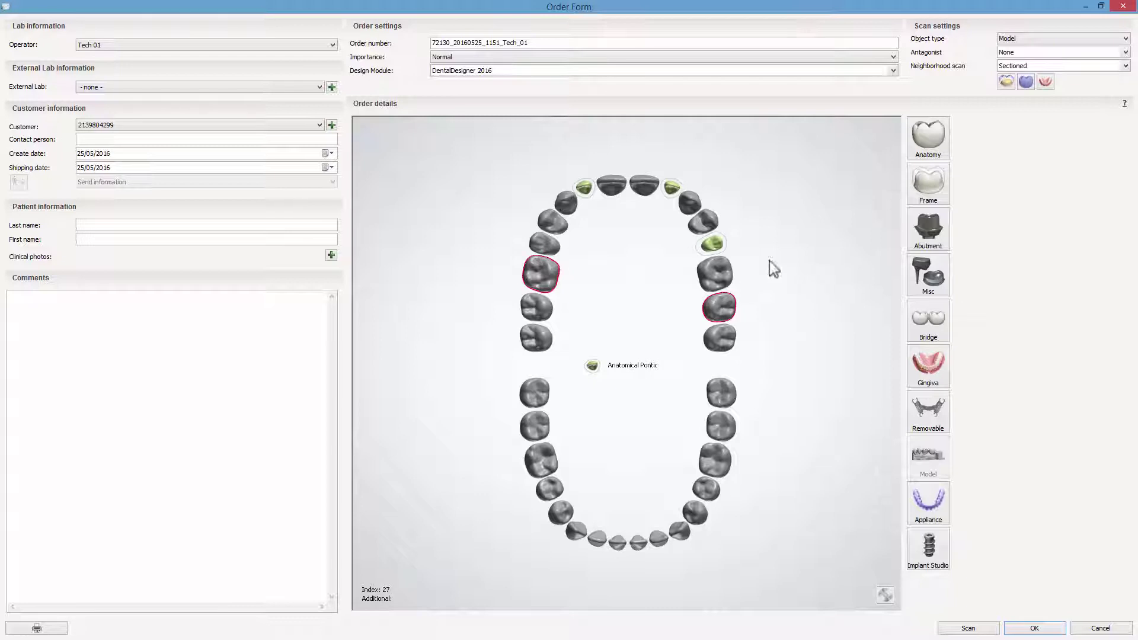
pyautogui.click(922, 141)
pyautogui.click(982, 131)
pyautogui.click(1122, 137)
pyautogui.click(1106, 111)
pyautogui.click(1067, 132)
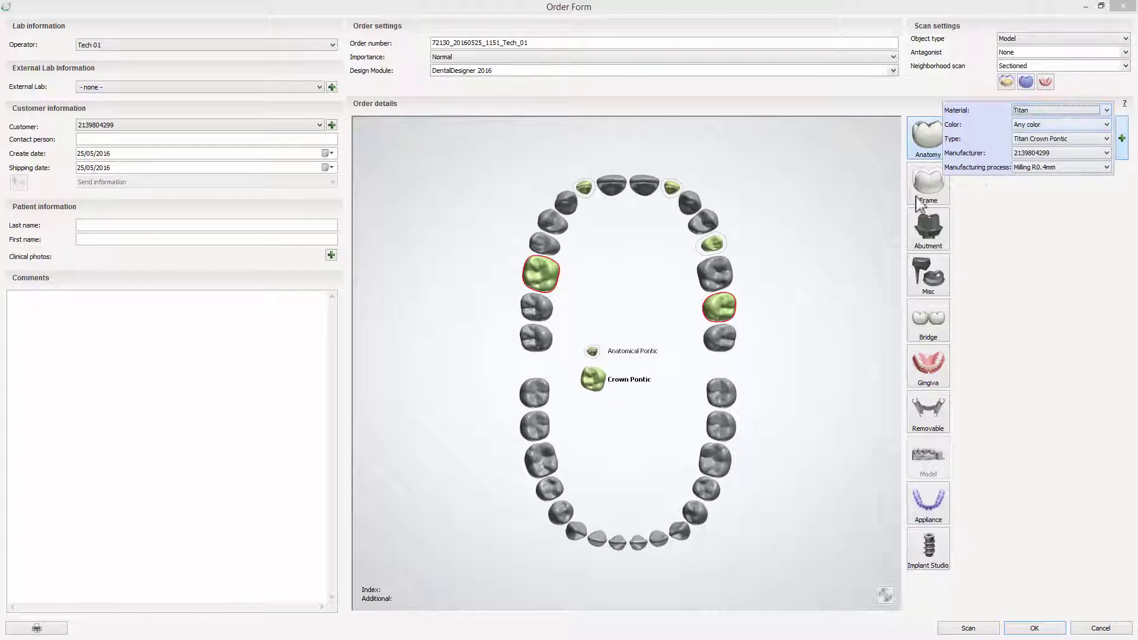
pyautogui.click(818, 241)
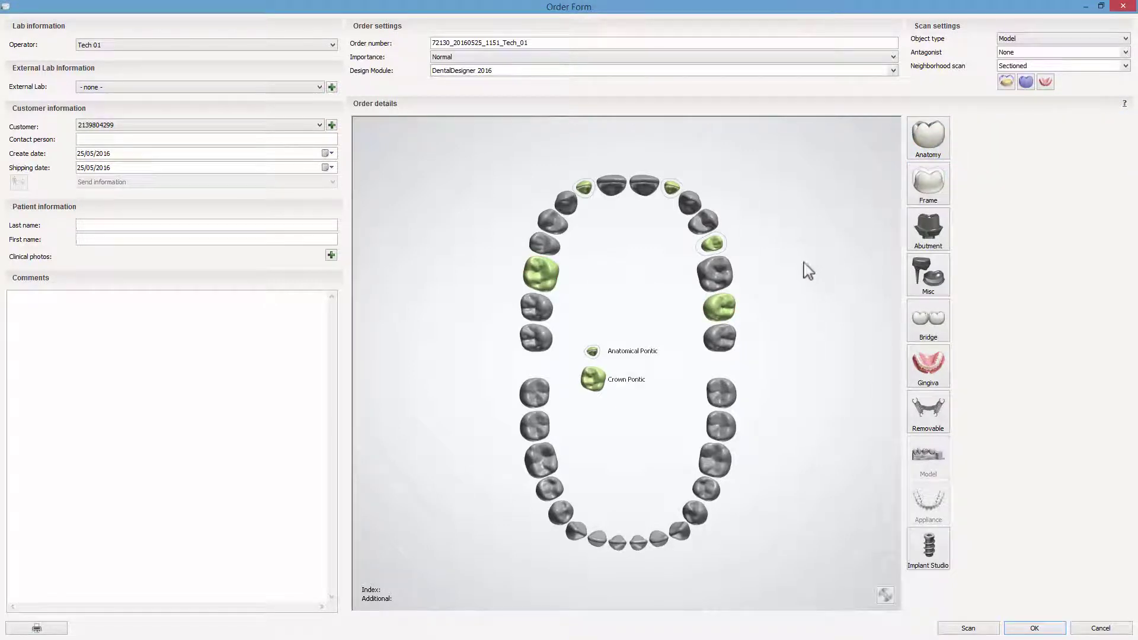
# - Assign the artificial tooth anatomy to lower molars 36, 37 and 46, and set its material
pyautogui.click(718, 465)
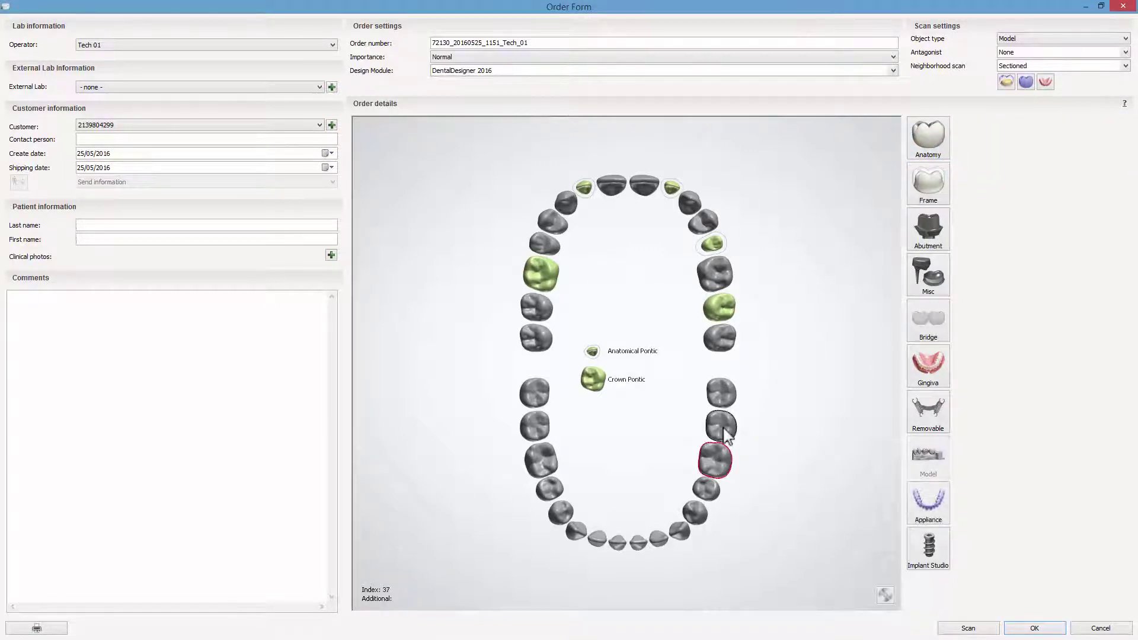
pyautogui.click(722, 428)
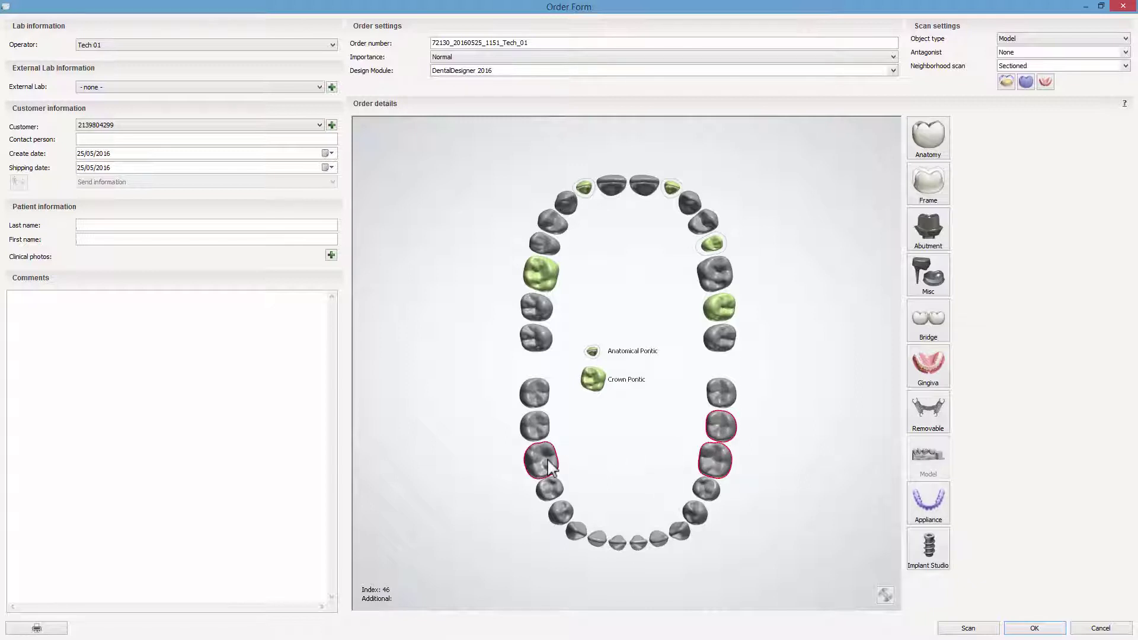
pyautogui.click(926, 138)
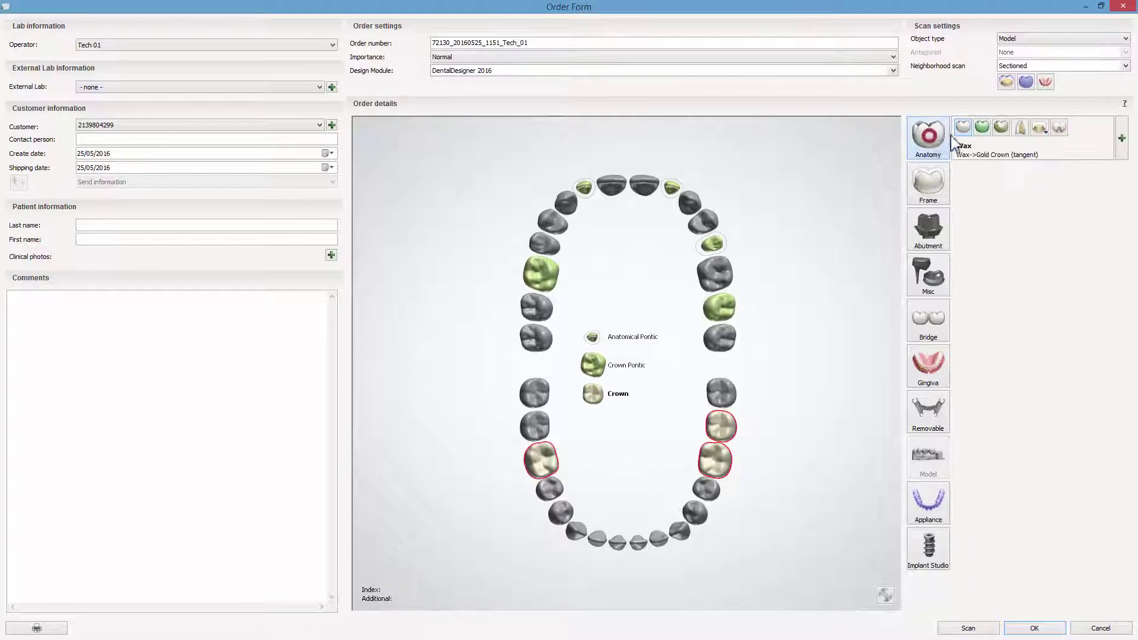
pyautogui.click(1059, 129)
pyautogui.click(1119, 126)
pyautogui.click(1106, 111)
pyautogui.click(1101, 125)
pyautogui.click(805, 343)
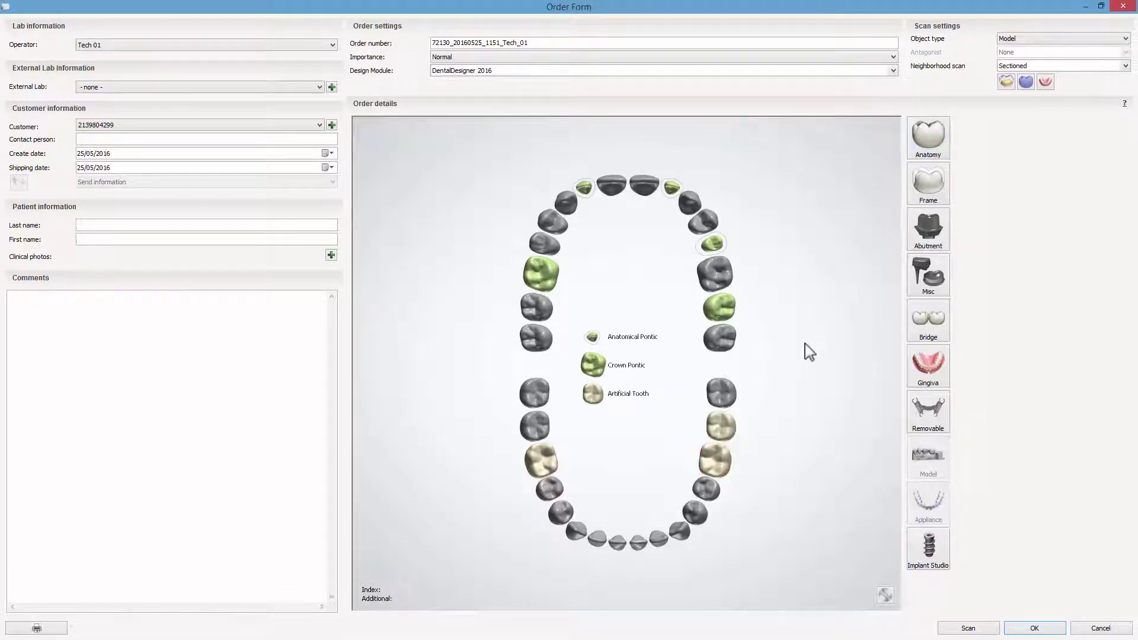
# - Select all the defined pontics and artificial teeth, add removable partial denture frames for both jaws, and save the order
pyautogui.click(719, 307)
pyautogui.click(711, 243)
pyautogui.click(672, 187)
pyautogui.click(584, 187)
pyautogui.click(540, 460)
pyautogui.click(715, 460)
pyautogui.click(720, 426)
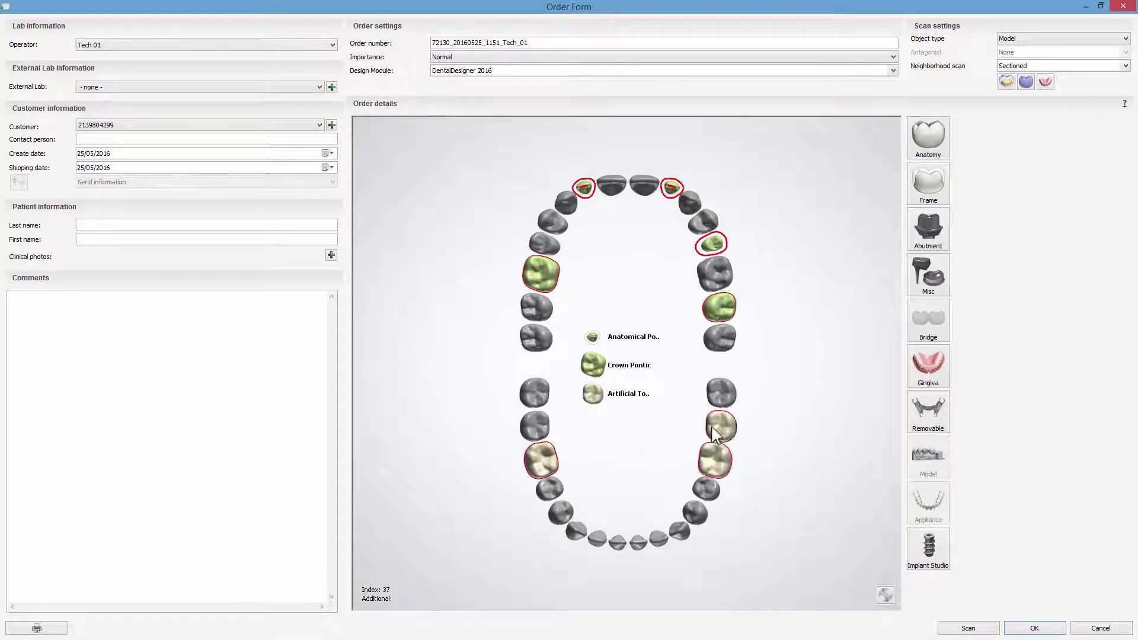
pyautogui.click(926, 415)
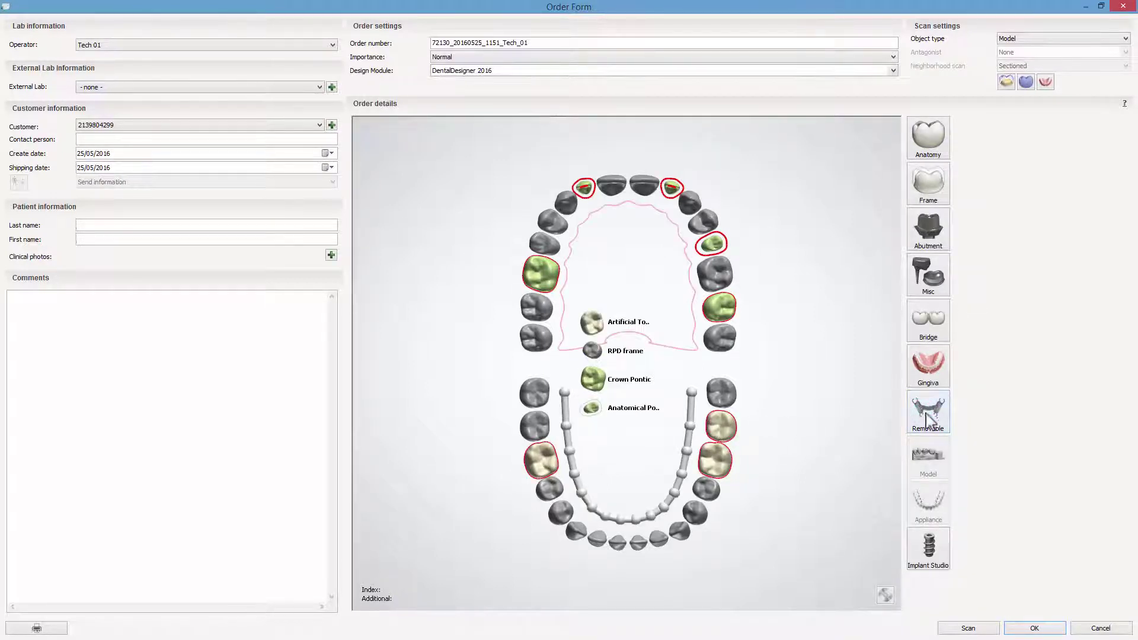
pyautogui.click(1034, 628)
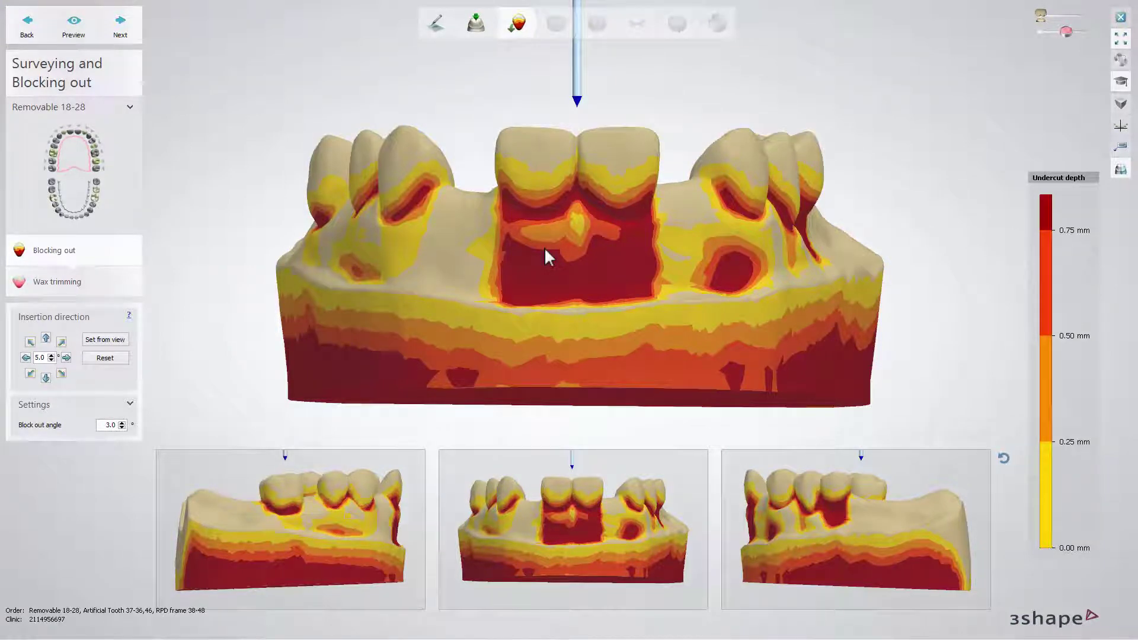
# - Inspect the upper model's undercuts, then accept its blocking out and wax trimming
pyautogui.scroll(-1, 544, 247)
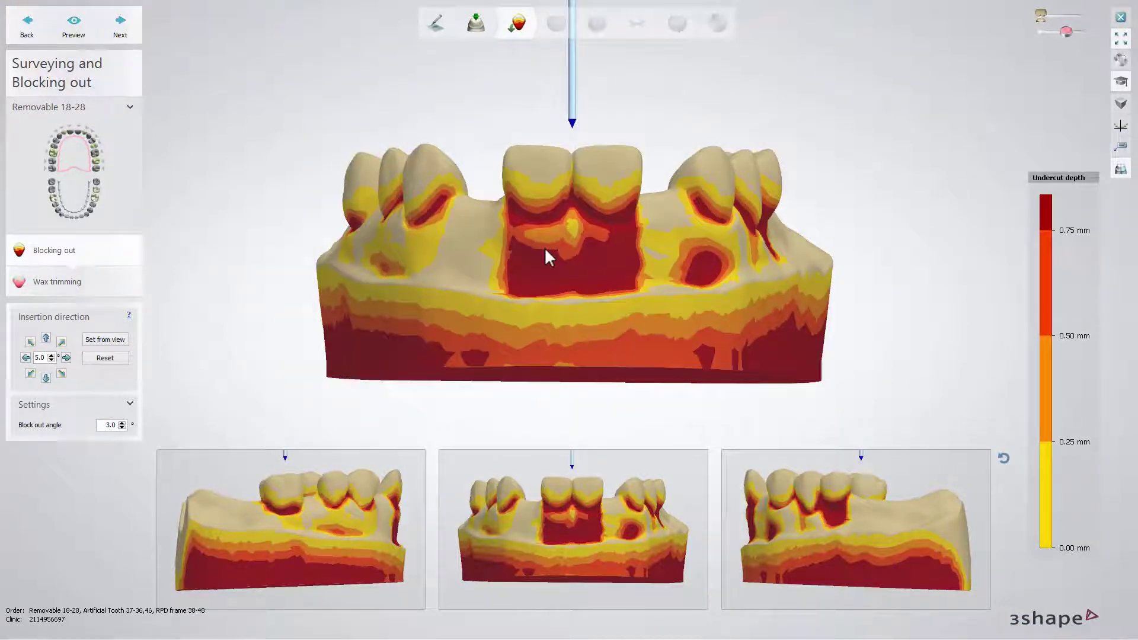
pyautogui.scroll(-1, 544, 247)
pyautogui.moveTo(544, 247)
pyautogui.mouseDown(button='right')
pyautogui.moveTo(560, 233)
pyautogui.moveTo(561, 290)
pyautogui.moveTo(559, 237)
pyautogui.mouseUp(button='right')
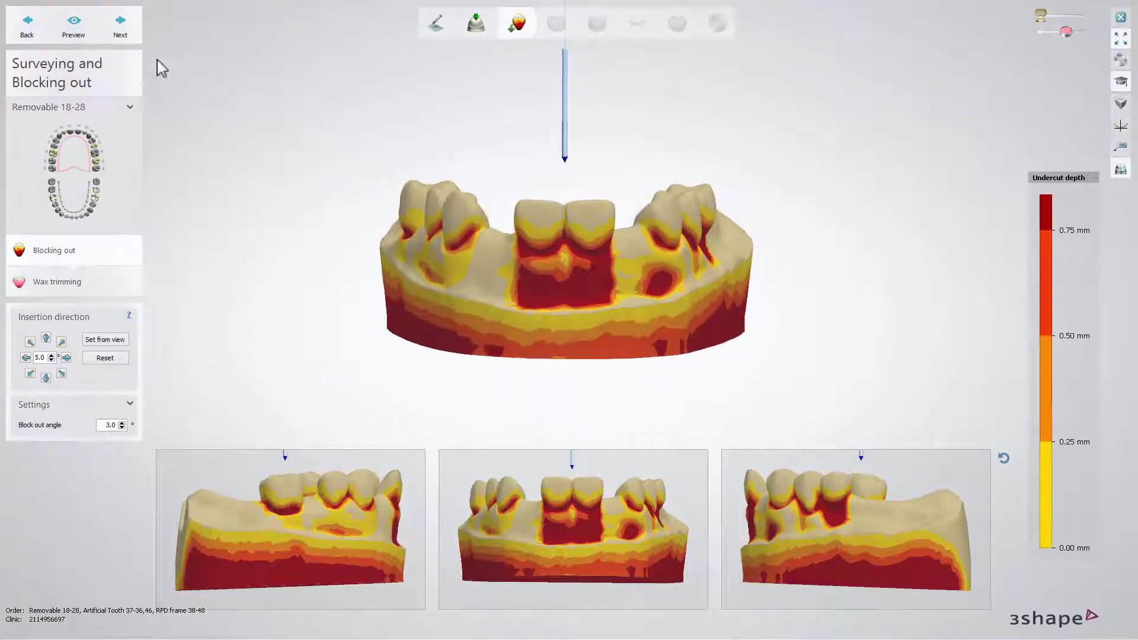
pyautogui.click(131, 33)
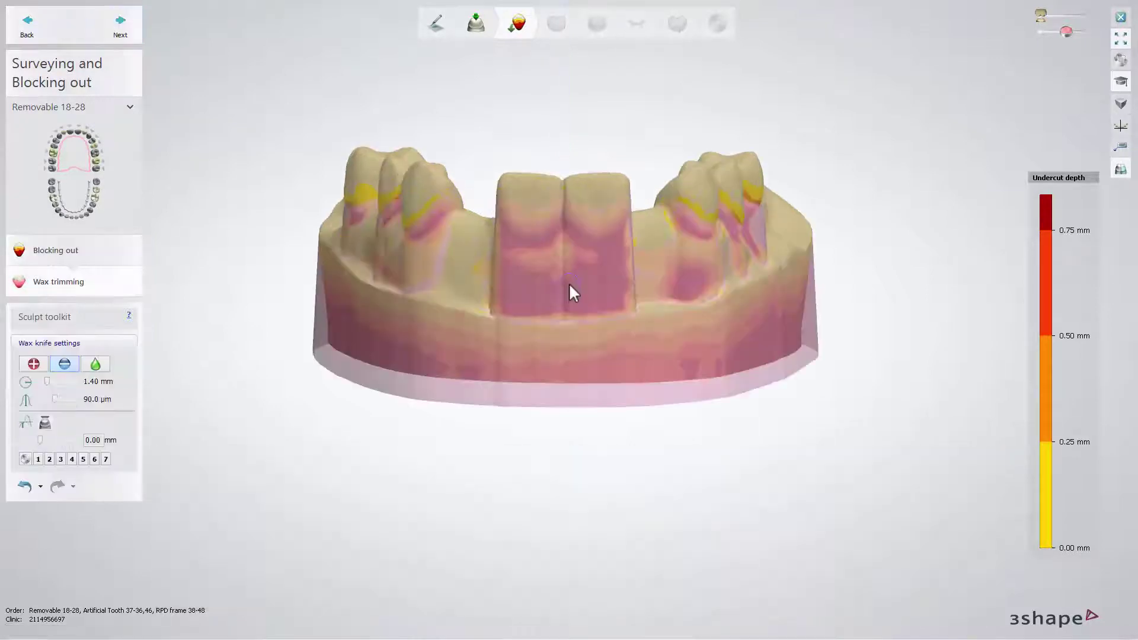
pyautogui.moveTo(578, 286); pyautogui.dragTo(784, 297, button='right')
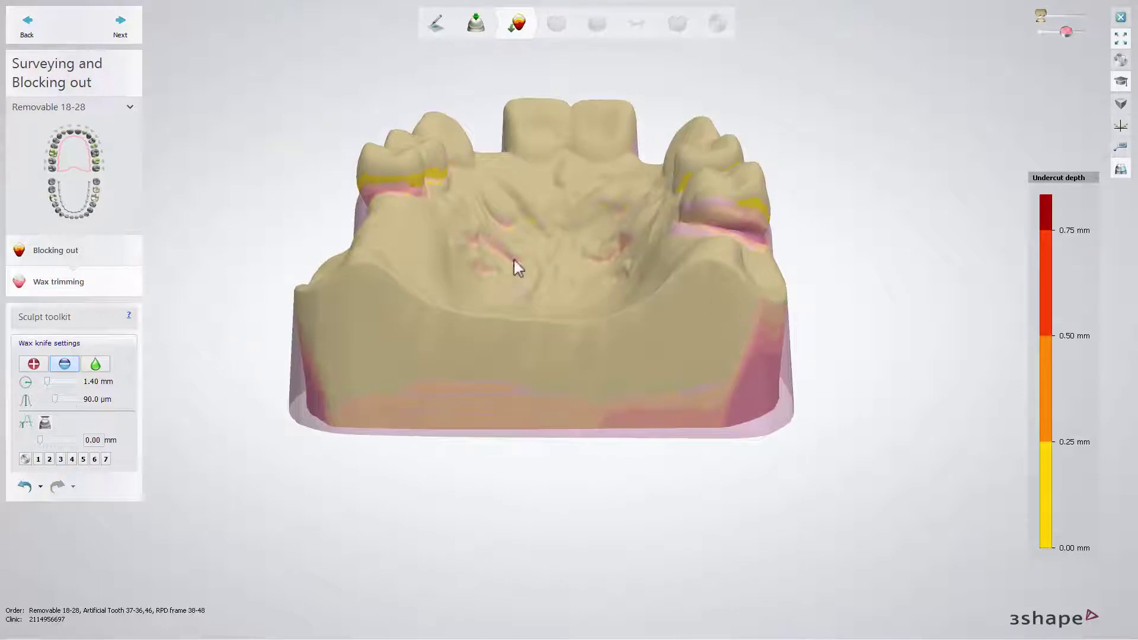
pyautogui.click(138, 31)
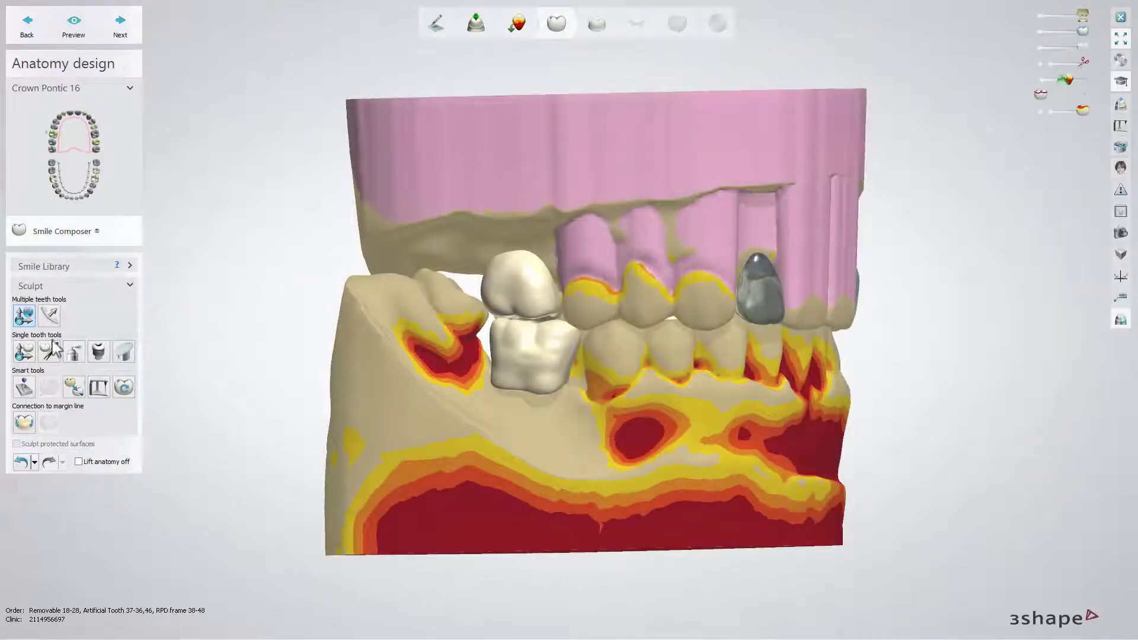
# - Adjust the orientation of crown pontic 16 slightly with an individual transformation
pyautogui.click(24, 352)
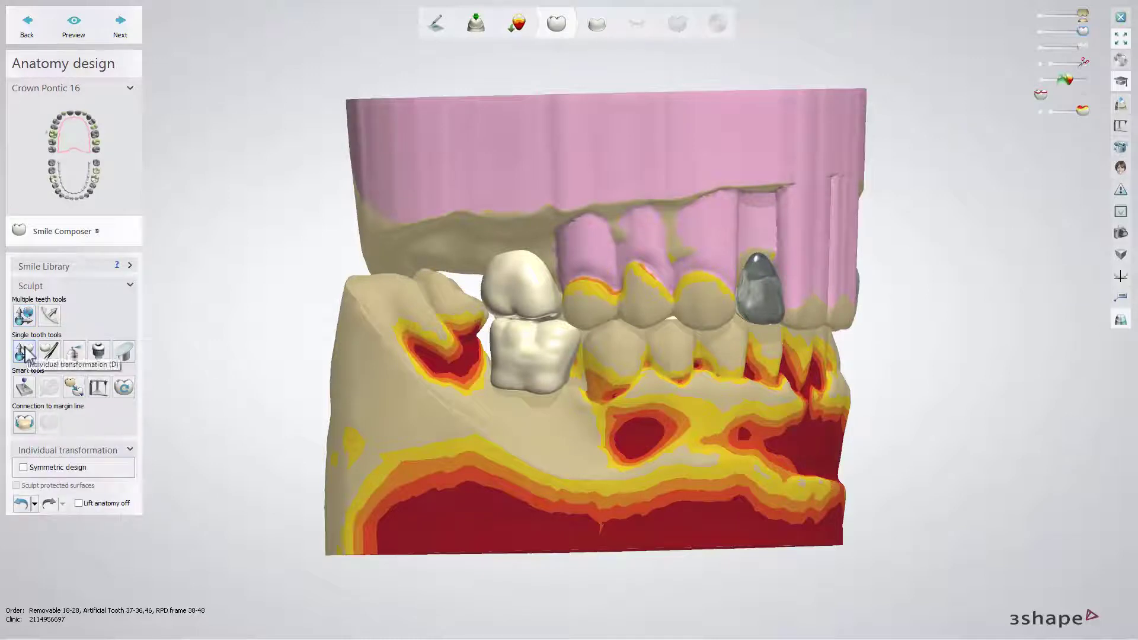
pyautogui.moveTo(516, 348)
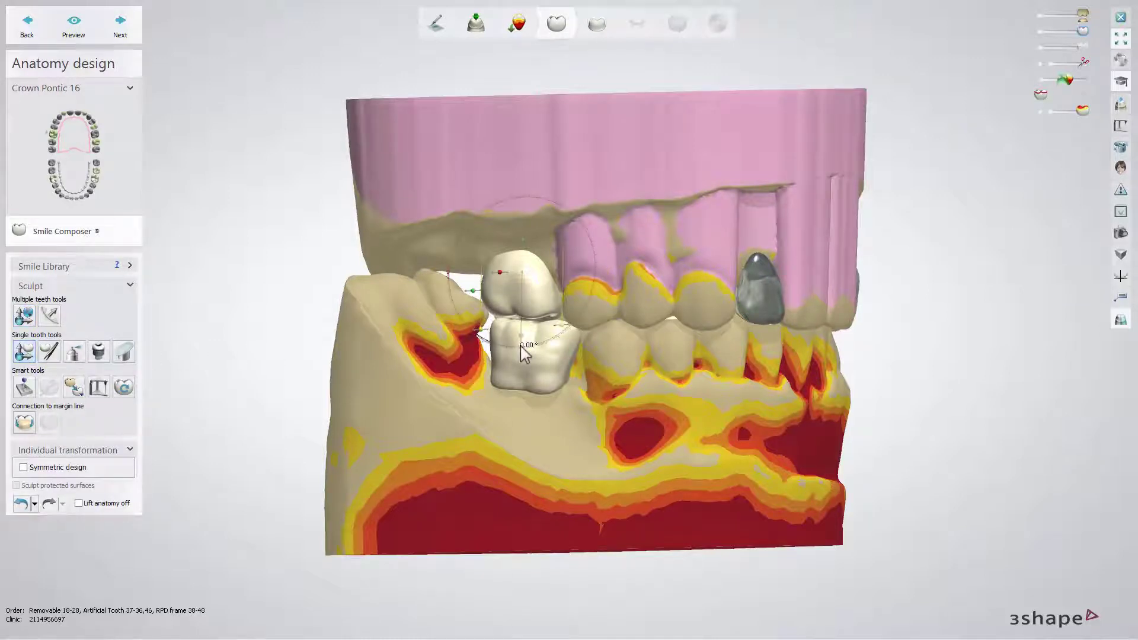
pyautogui.moveTo(524, 355); pyautogui.dragTo(519, 355)
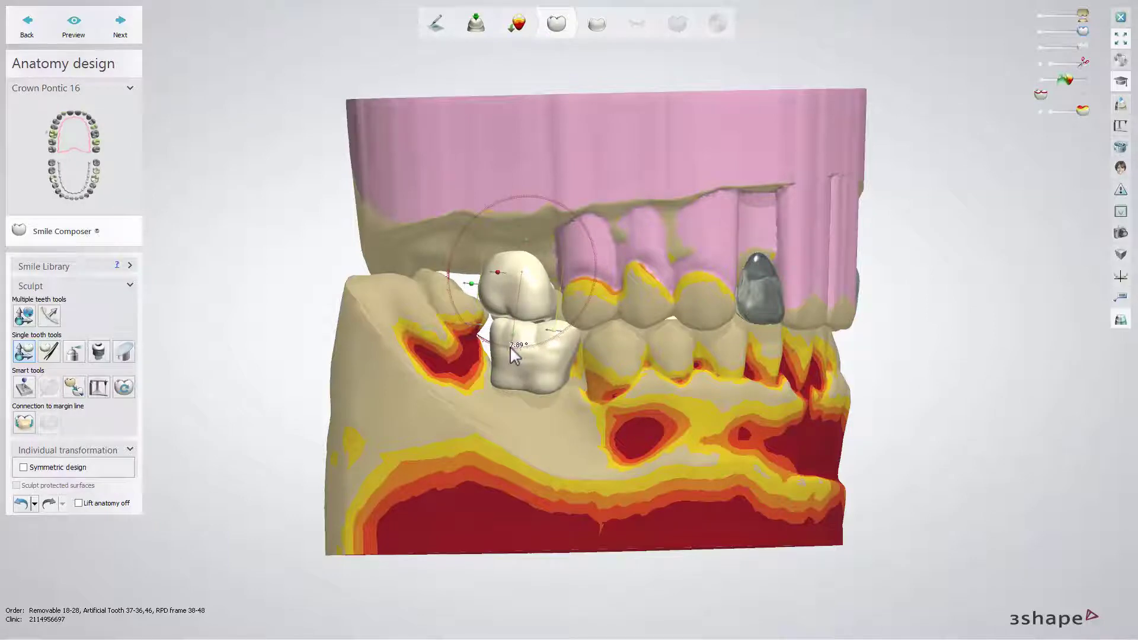
pyautogui.moveTo(511, 346); pyautogui.dragTo(514, 349)
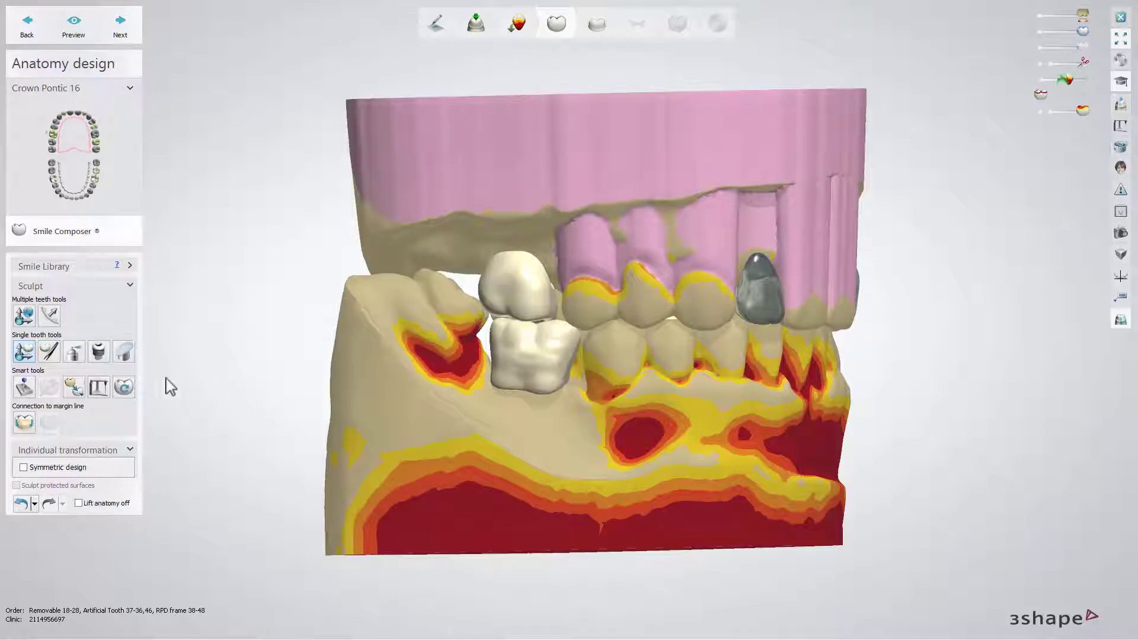
# - Cut a vertical 2D cross section through crown pontic 12 and set its first contact distance to 0.20 mm
pyautogui.click(22, 388)
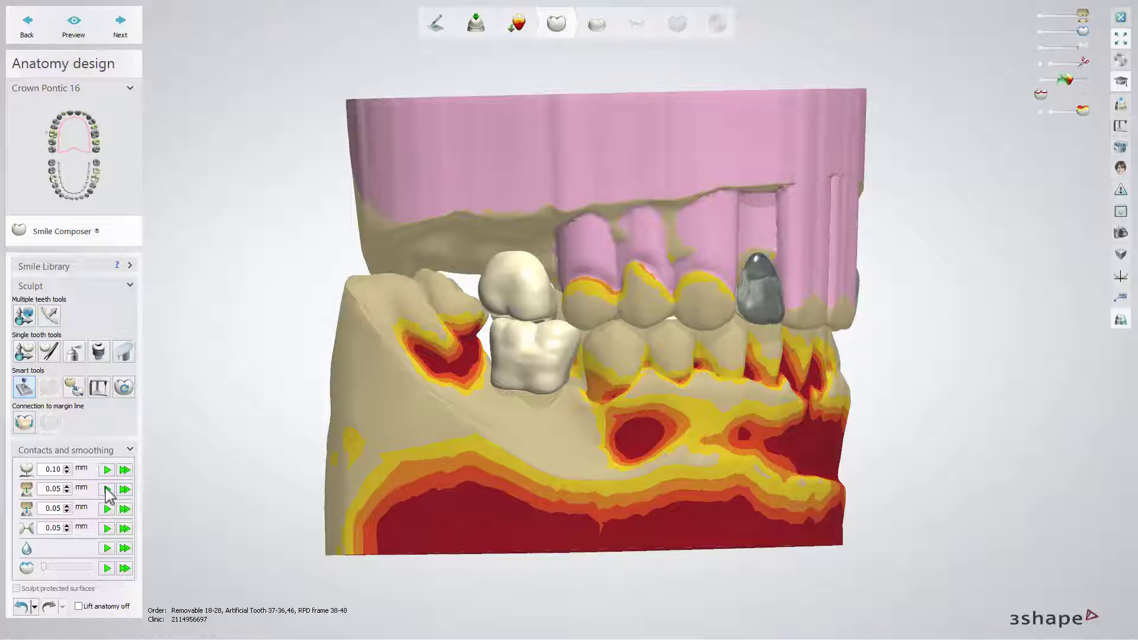
pyautogui.moveTo(719, 358); pyautogui.dragTo(678, 361, button='right')
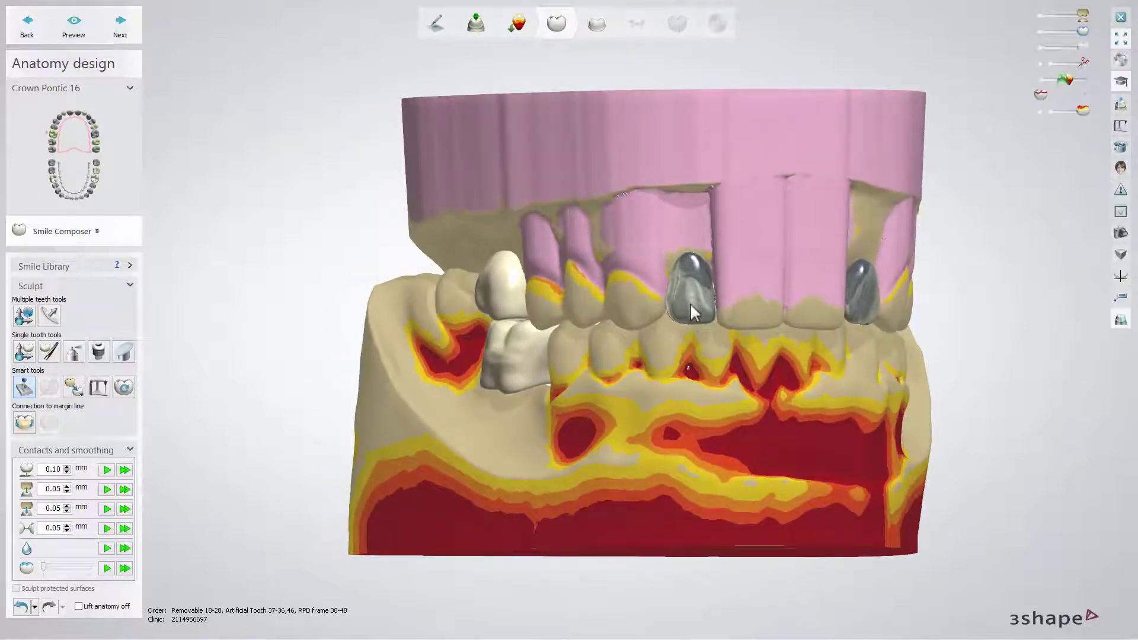
pyautogui.scroll(4, 691, 304)
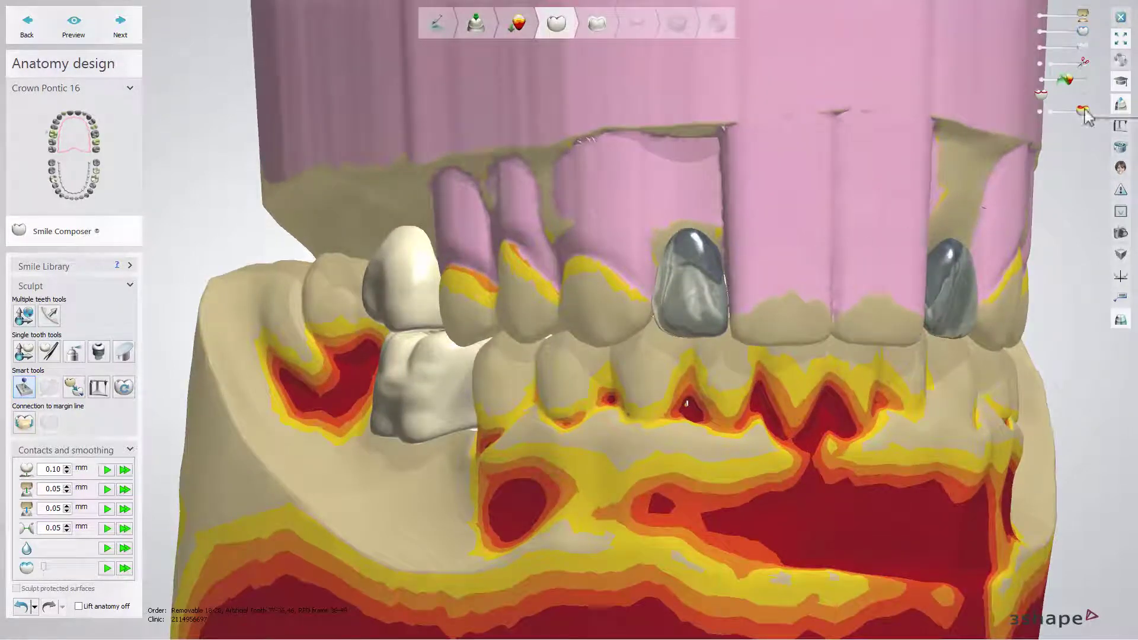
pyautogui.click(1119, 105)
pyautogui.moveTo(685, 174); pyautogui.dragTo(688, 425)
pyautogui.scroll(5, 850, 529)
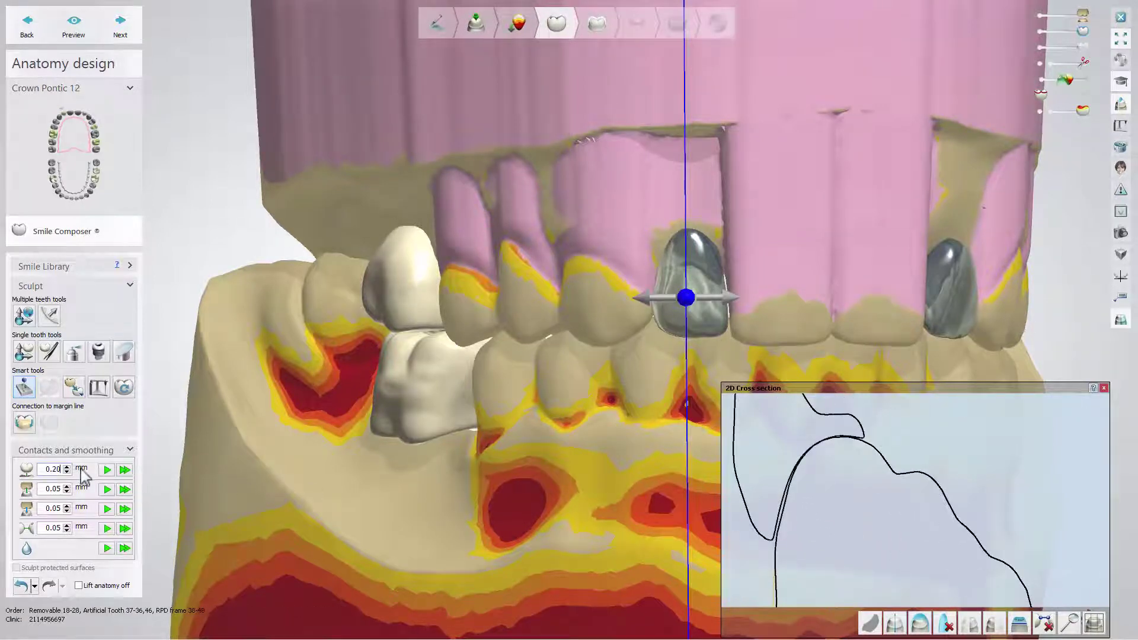
# - Proceed to frame design and generate pontics 12 and 22 with the facial reduction type
pyautogui.click(139, 28)
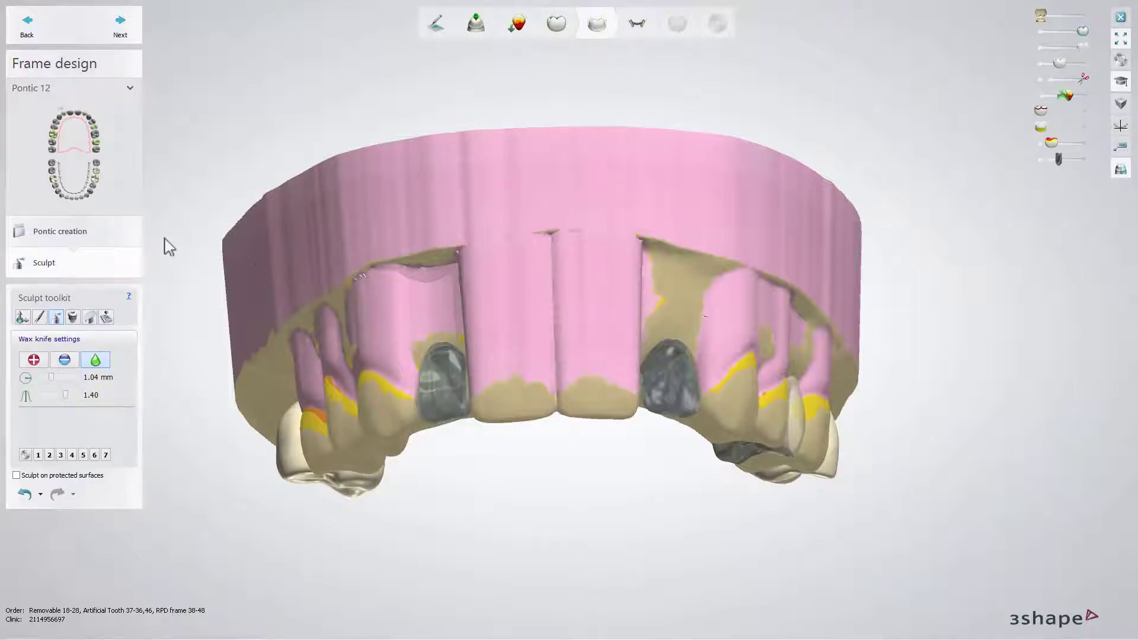
pyautogui.click(120, 236)
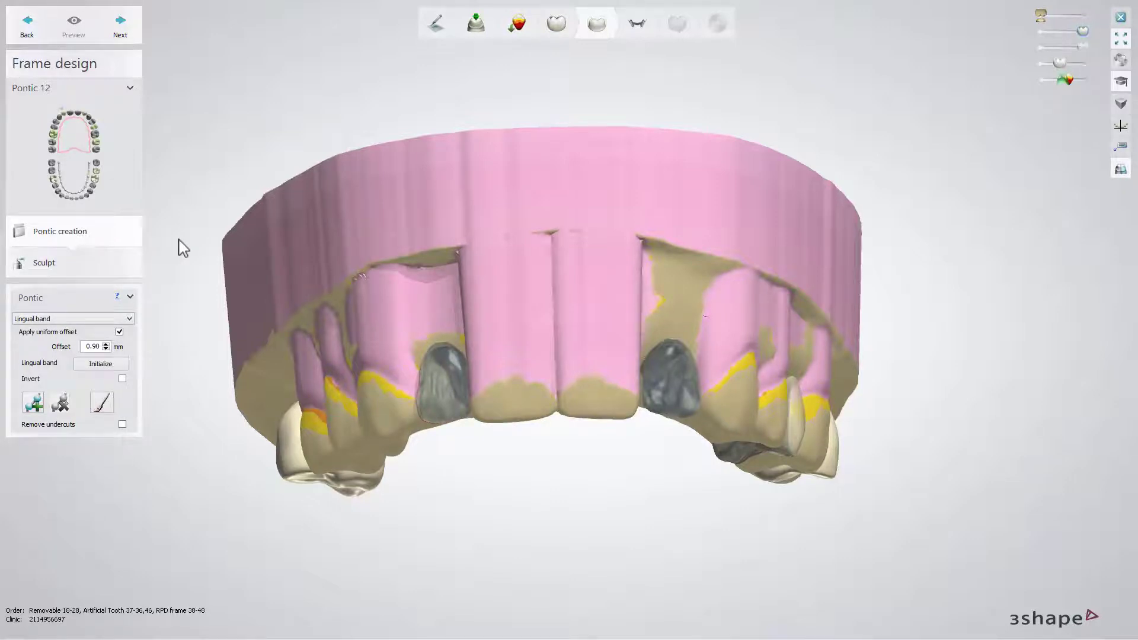
pyautogui.click(130, 319)
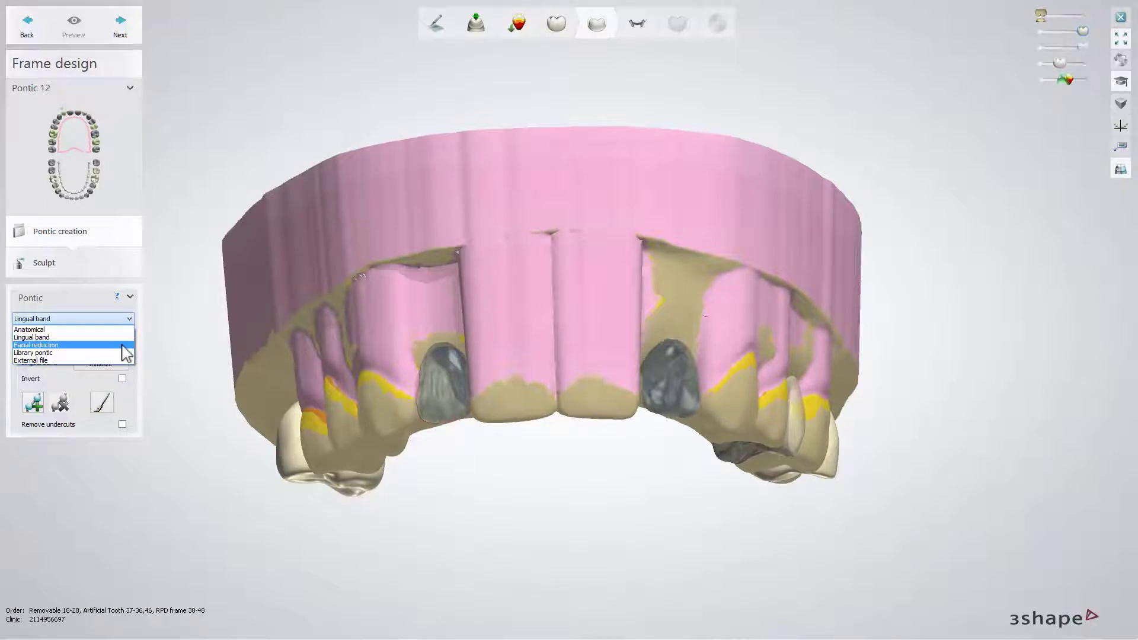
pyautogui.click(124, 345)
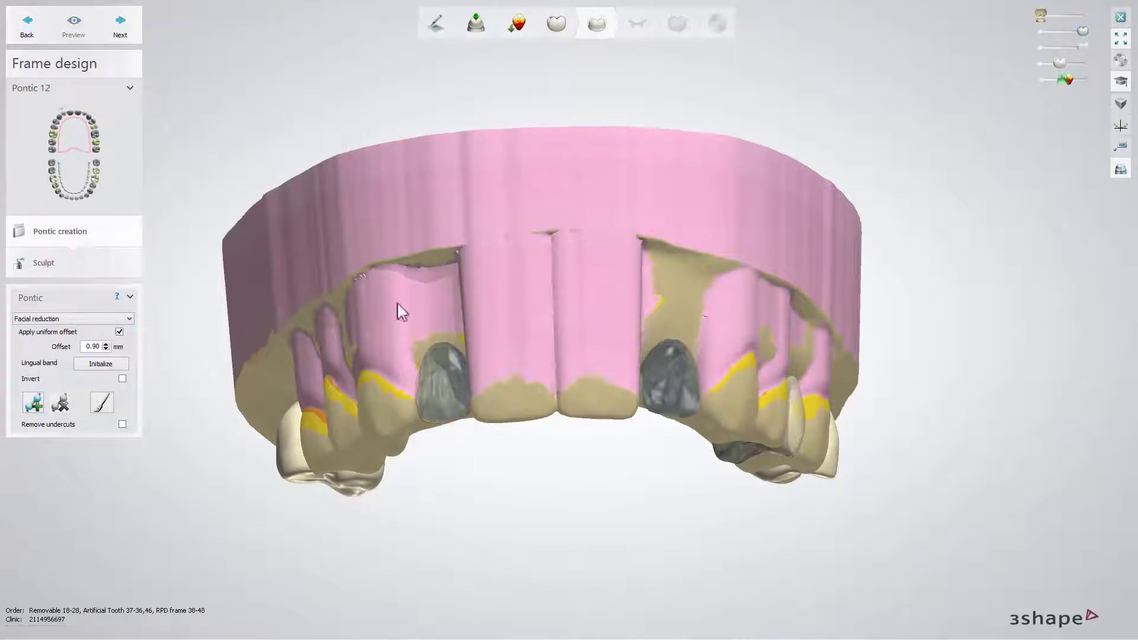
pyautogui.click(665, 381)
pyautogui.click(128, 320)
pyautogui.click(124, 345)
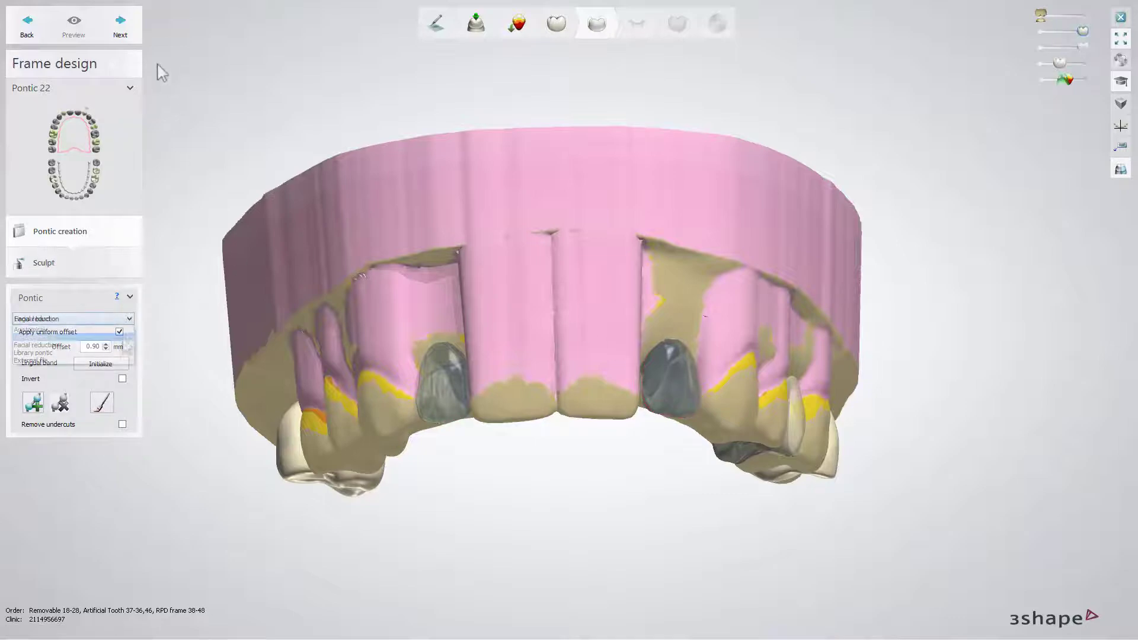
pyautogui.click(131, 28)
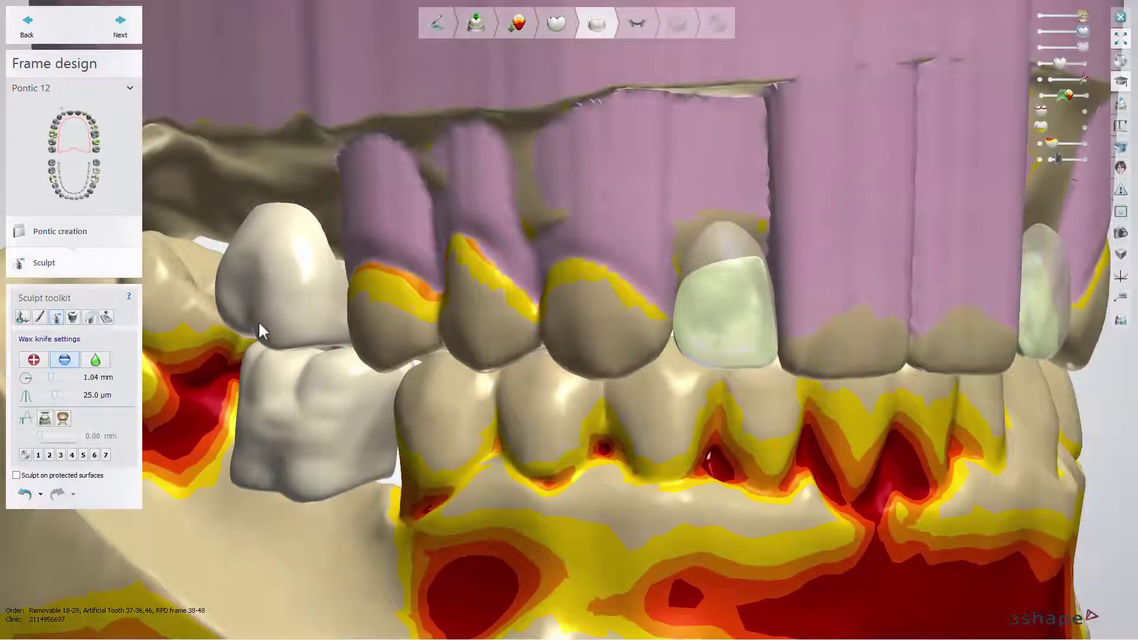
# - Morph the facial surface of pontic 12 with the morphing radius set to 1.68 mm
pyautogui.click(89, 355)
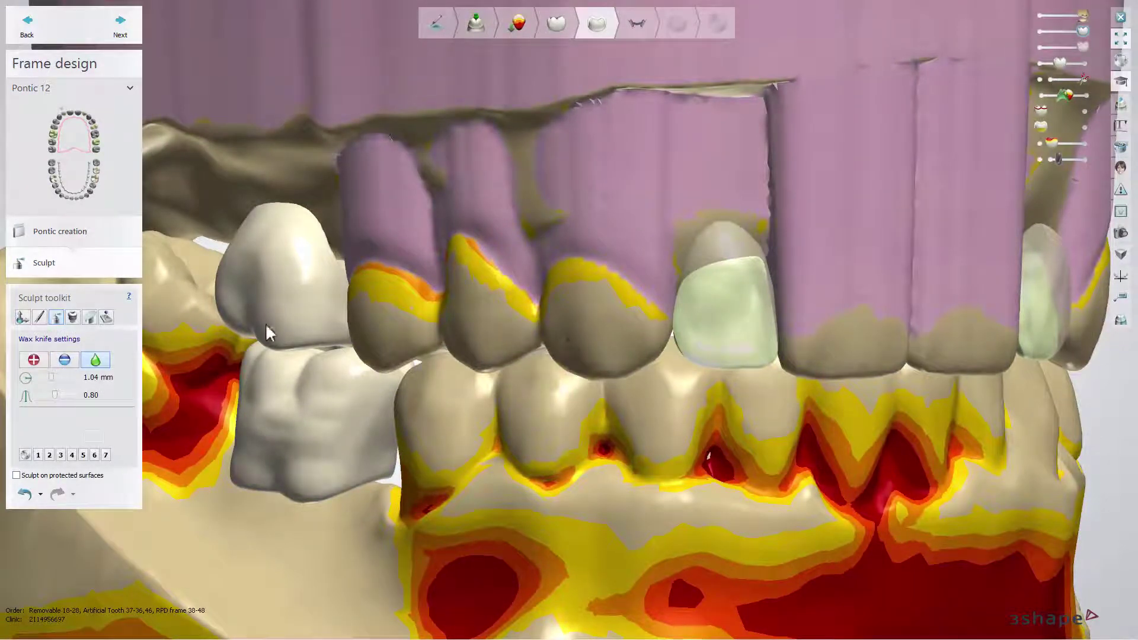
pyautogui.click(40, 318)
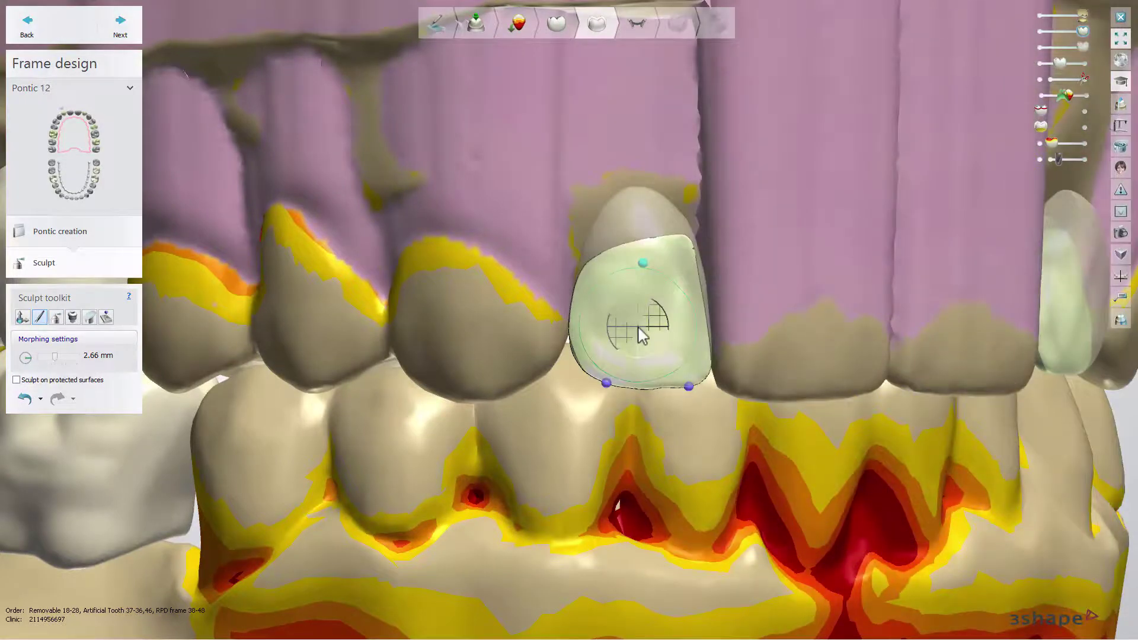
pyautogui.keyDown('ctrl'); pyautogui.scroll(-5, 643, 336); pyautogui.keyUp('ctrl')
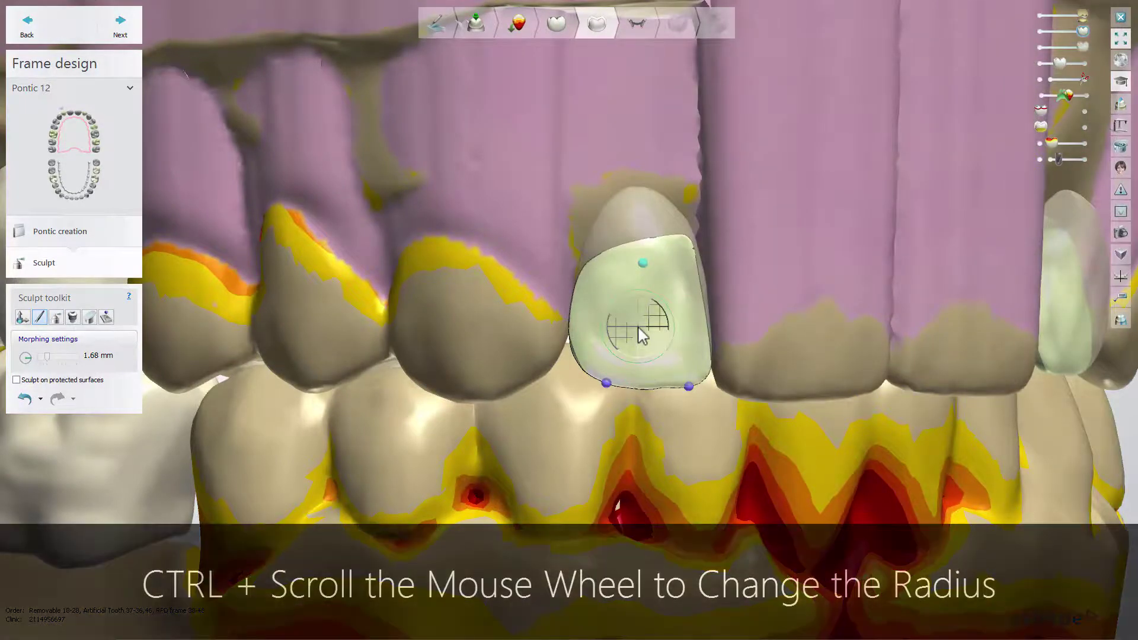
pyautogui.moveTo(639, 328); pyautogui.dragTo(659, 318)
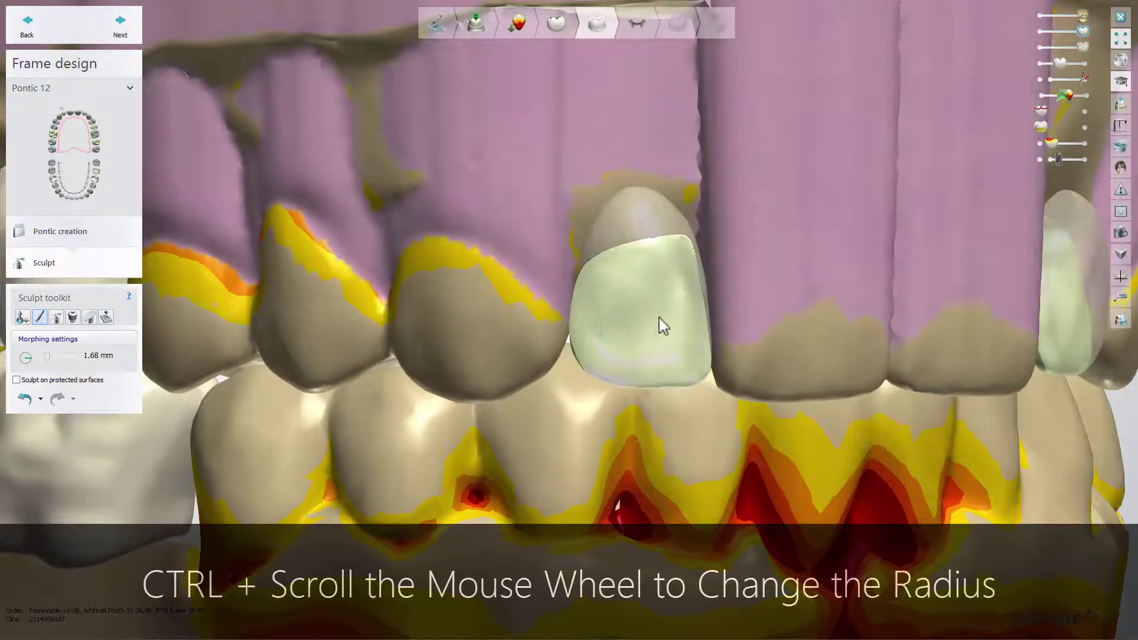
# - Cut a vertical 2D cross section through pontic 12 and morph its facial surface again using the section as reference
pyautogui.click(1119, 105)
pyautogui.moveTo(650, 155)
pyautogui.mouseDown()
pyautogui.moveTo(654, 362)
pyautogui.moveTo(632, 457)
pyautogui.mouseUp()
pyautogui.scroll(5, 832, 522)
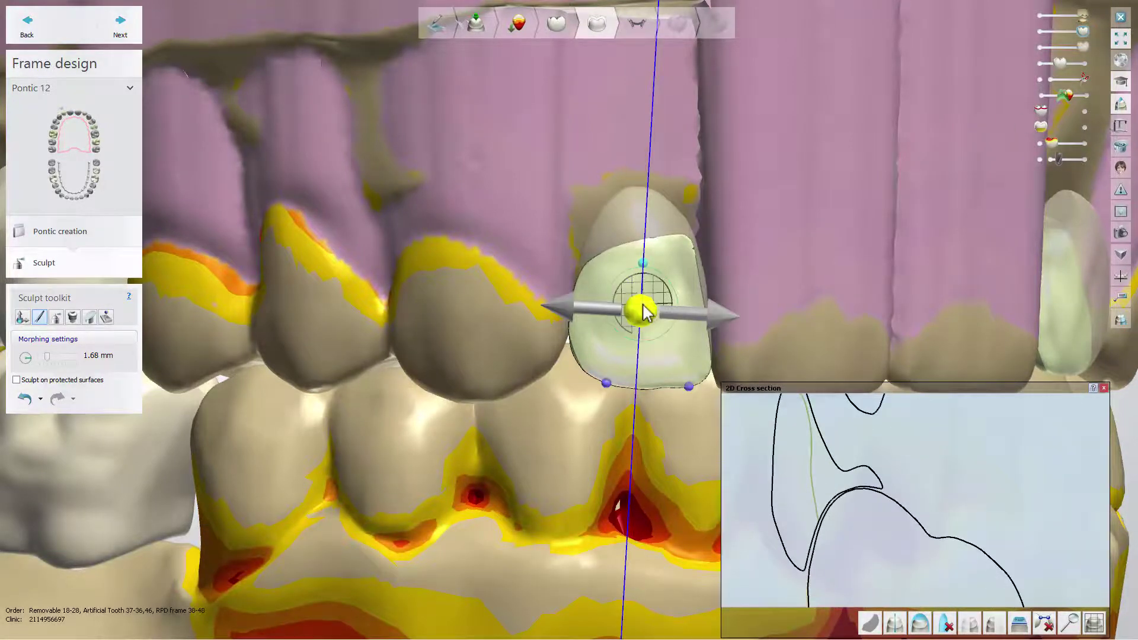
pyautogui.moveTo(642, 304); pyautogui.dragTo(608, 308, button='right')
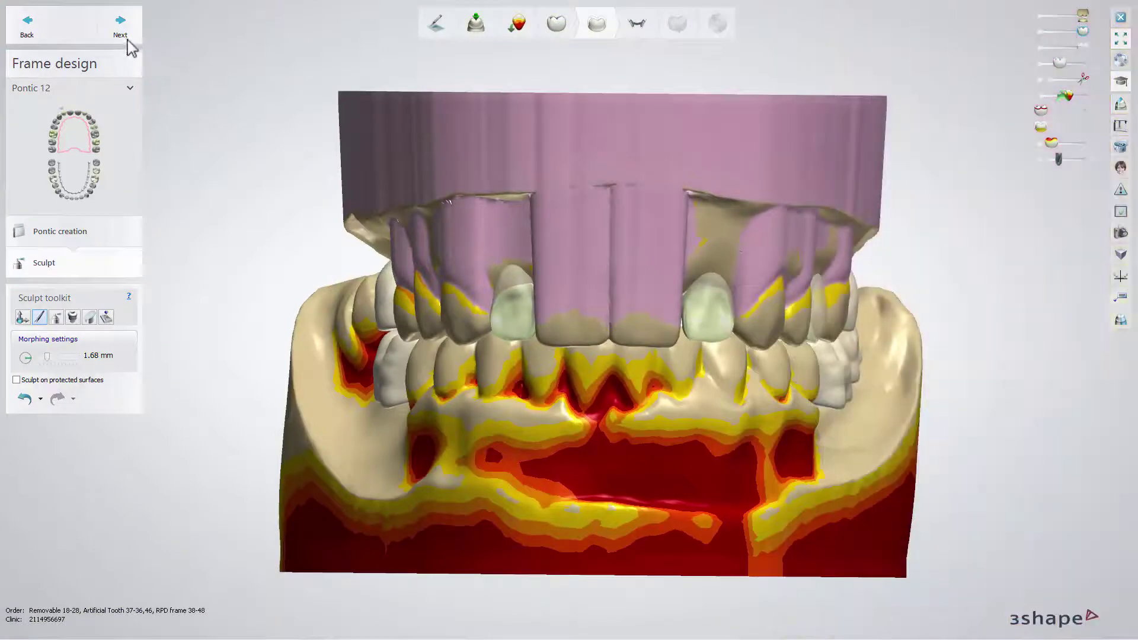
# - Accept the sculpted pontics and advance through the RPD design of removable 18-28
pyautogui.click(123, 36)
pyautogui.click(122, 37)
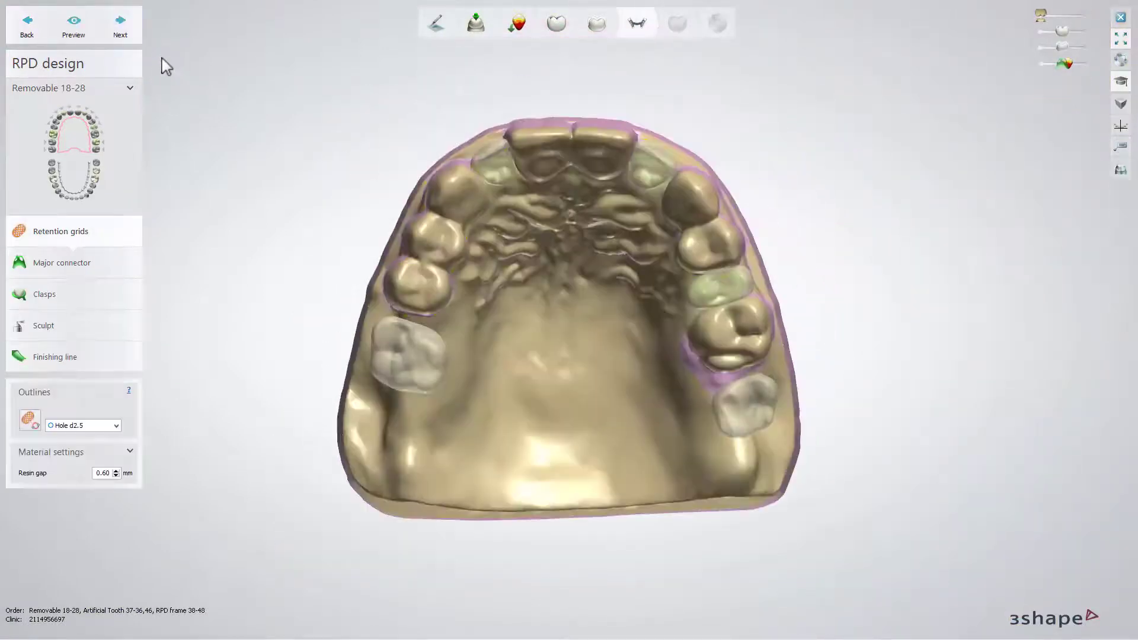
pyautogui.click(140, 39)
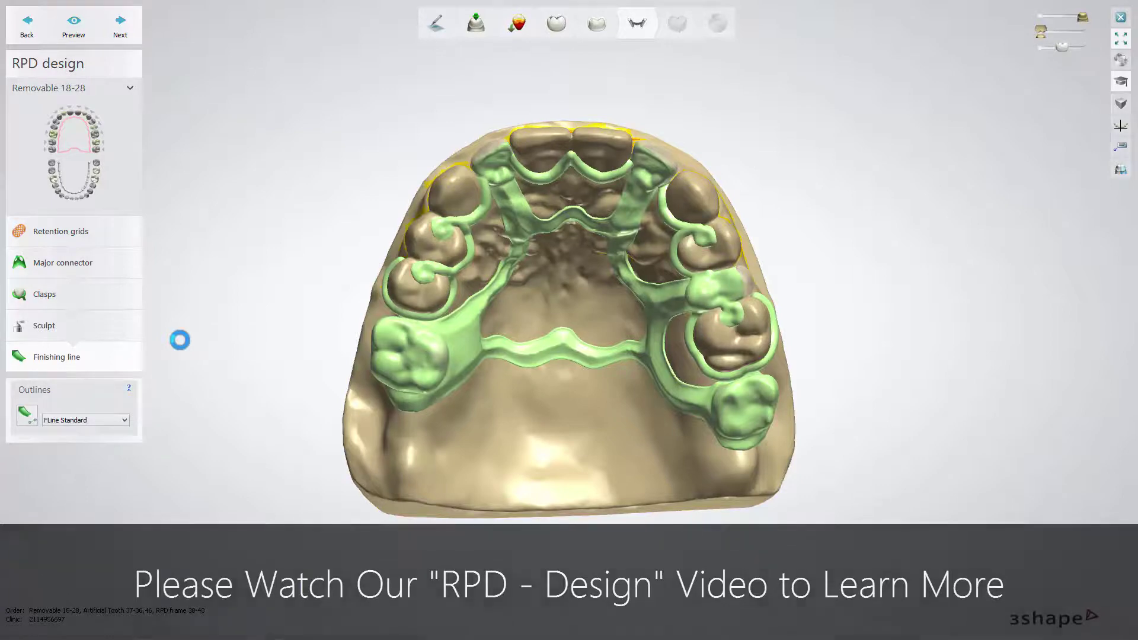
# - Inspect the finished upper removable frame from several angles and proceed to pre-manufacturing
pyautogui.moveTo(564, 528); pyautogui.dragTo(567, 483, button='right')
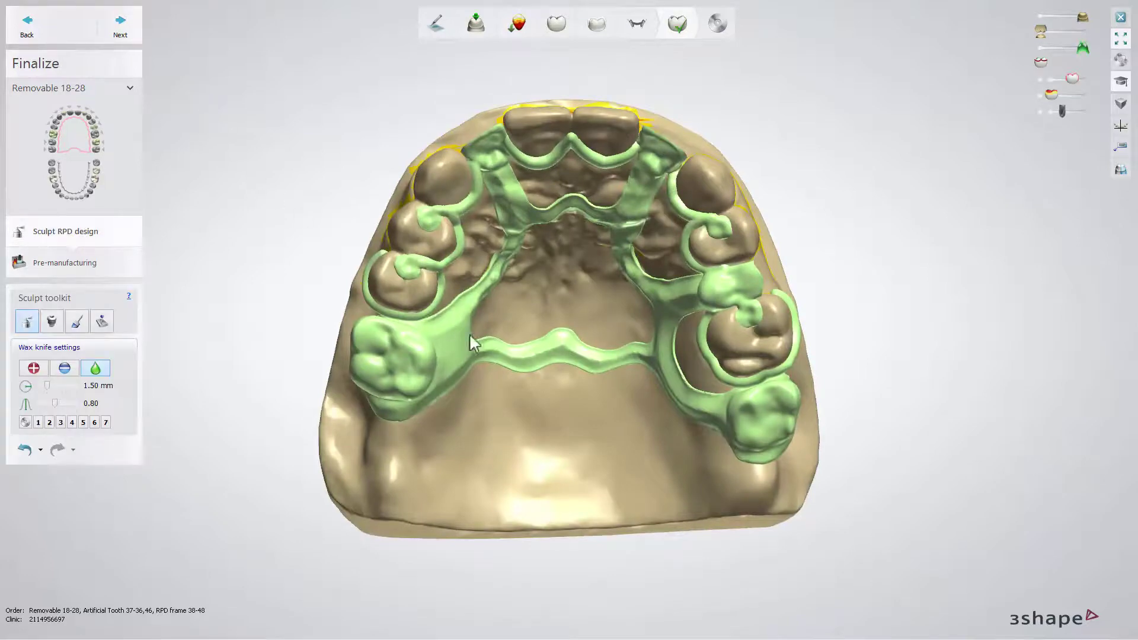
pyautogui.moveTo(598, 415); pyautogui.dragTo(452, 328, button='right')
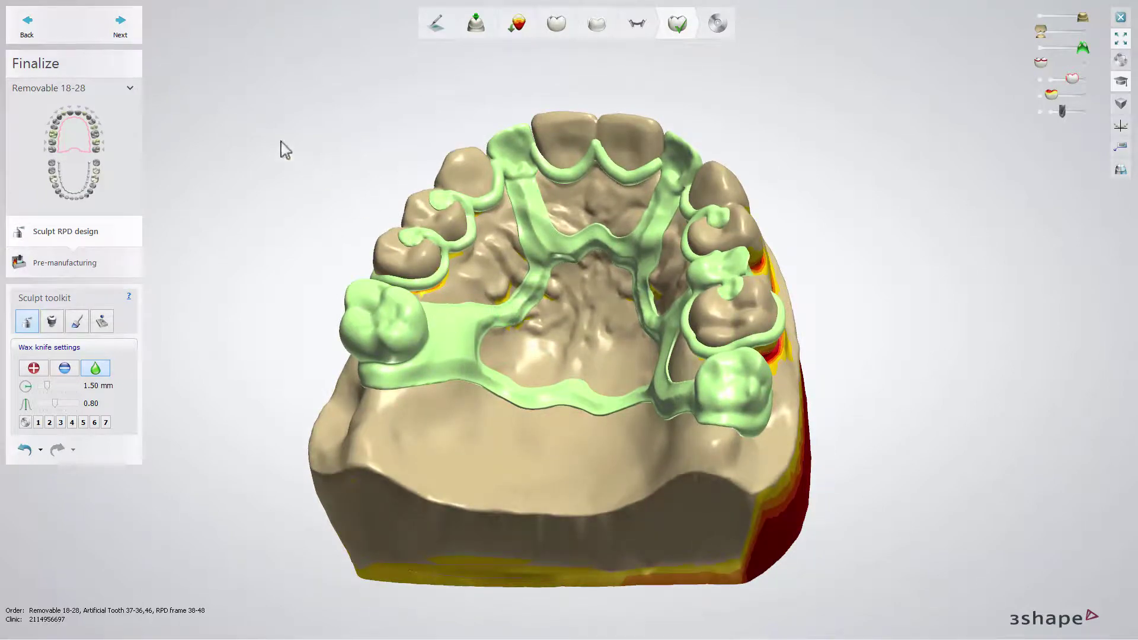
pyautogui.click(120, 24)
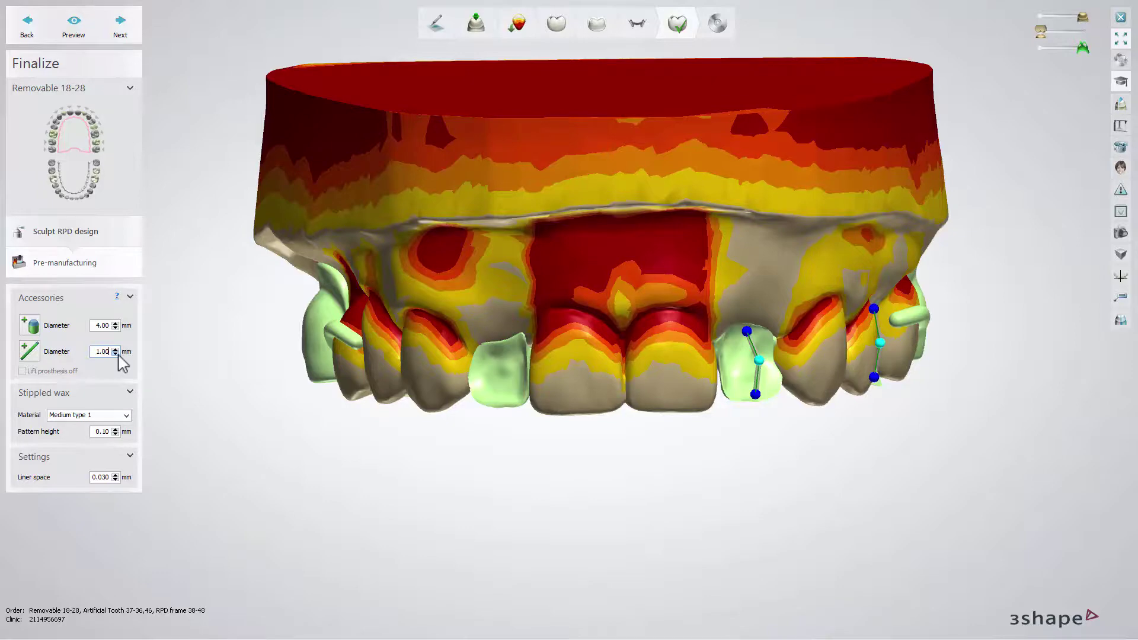
# - Add a vertical bar of 1.00 mm diameter across pontic 12, split it in the middle and bend it at the joint
pyautogui.click(32, 354)
pyautogui.click(494, 398)
pyautogui.rightClick(496, 375)
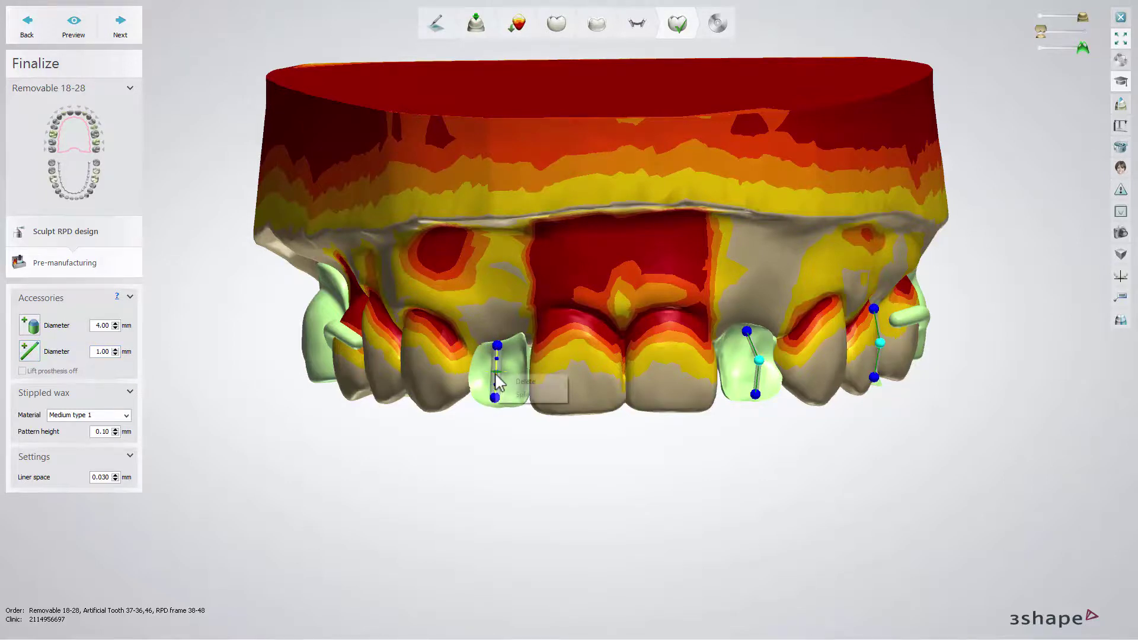
pyautogui.click(511, 395)
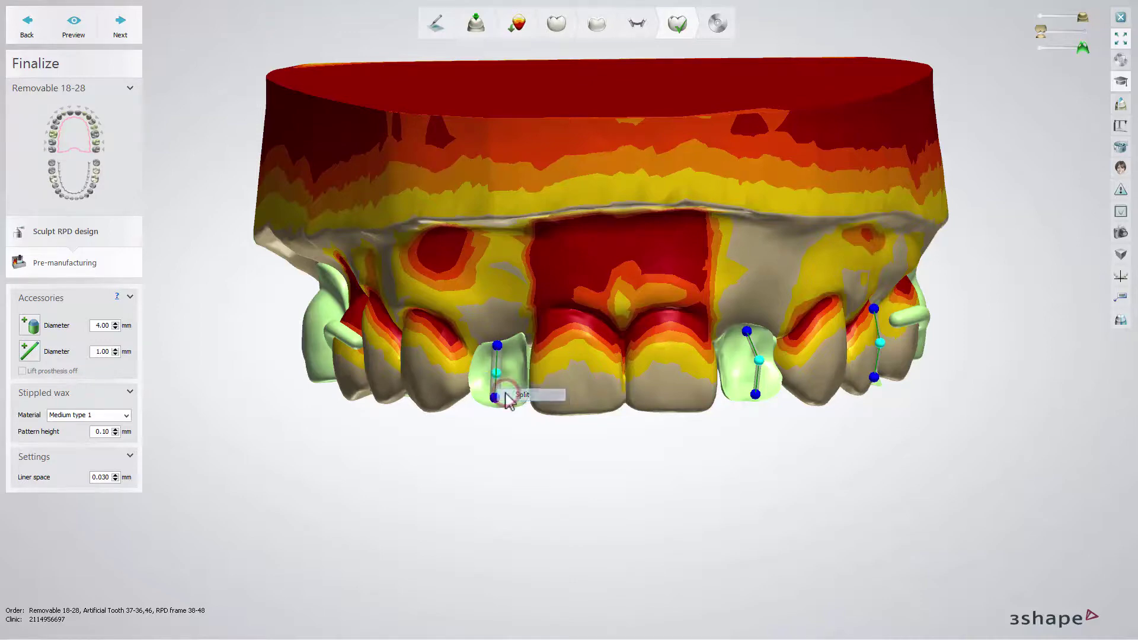
pyautogui.moveTo(521, 386); pyautogui.dragTo(493, 385, button='right')
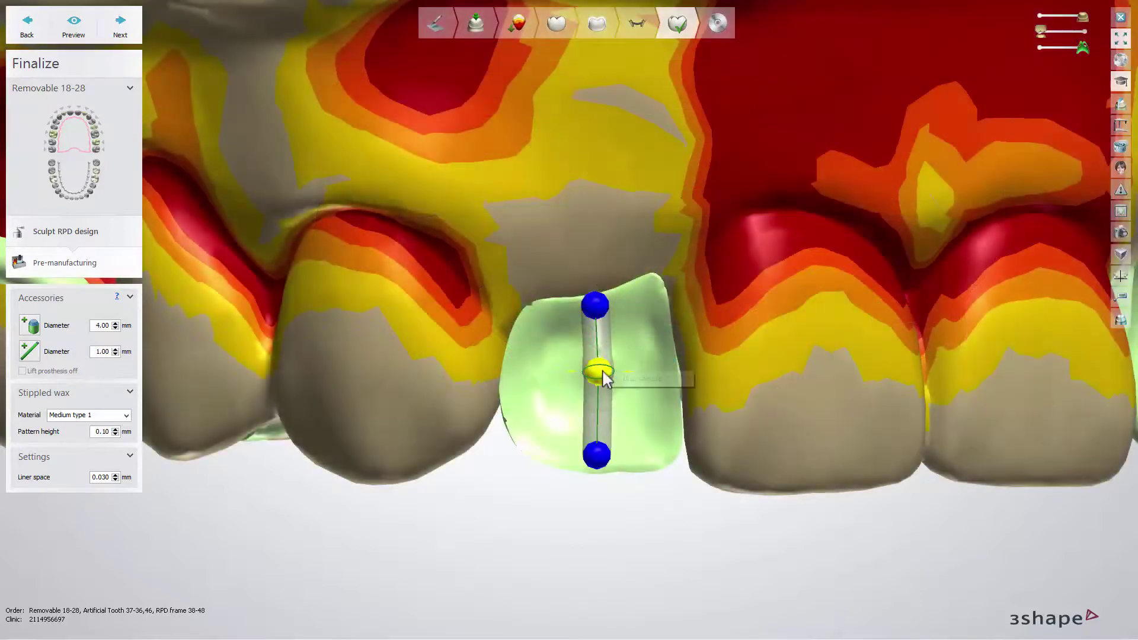
# - Edit the middle joint between the two bar segments on pontic 12 and complete pre-manufacturing of removable 18-28
pyautogui.click(602, 374)
pyautogui.click(600, 361)
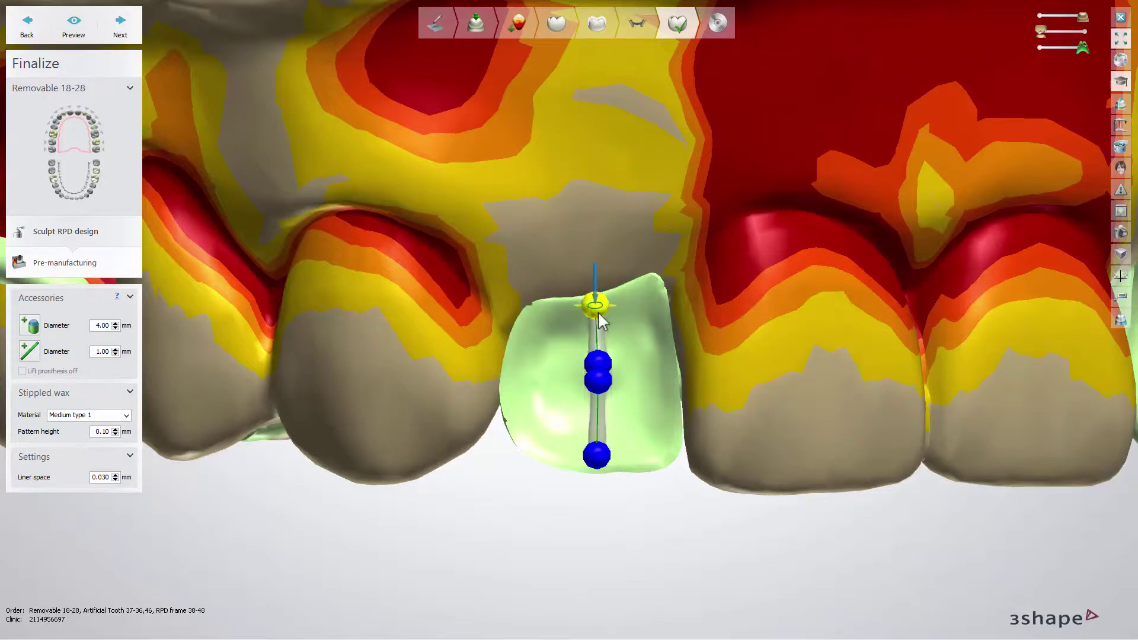
pyautogui.rightClick(597, 381)
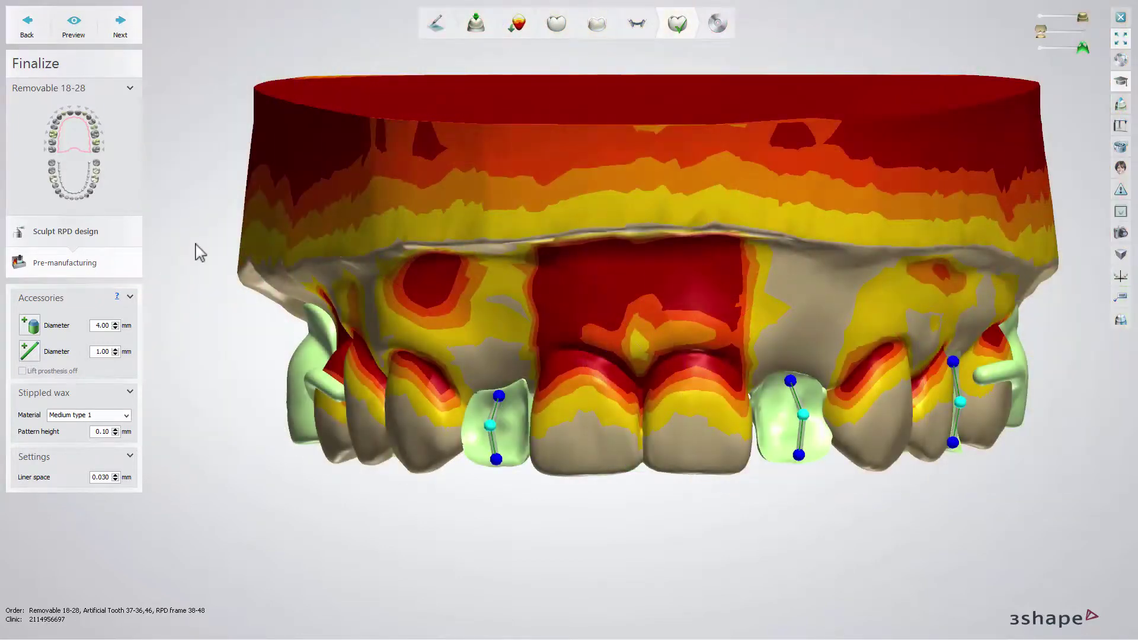
pyautogui.click(134, 27)
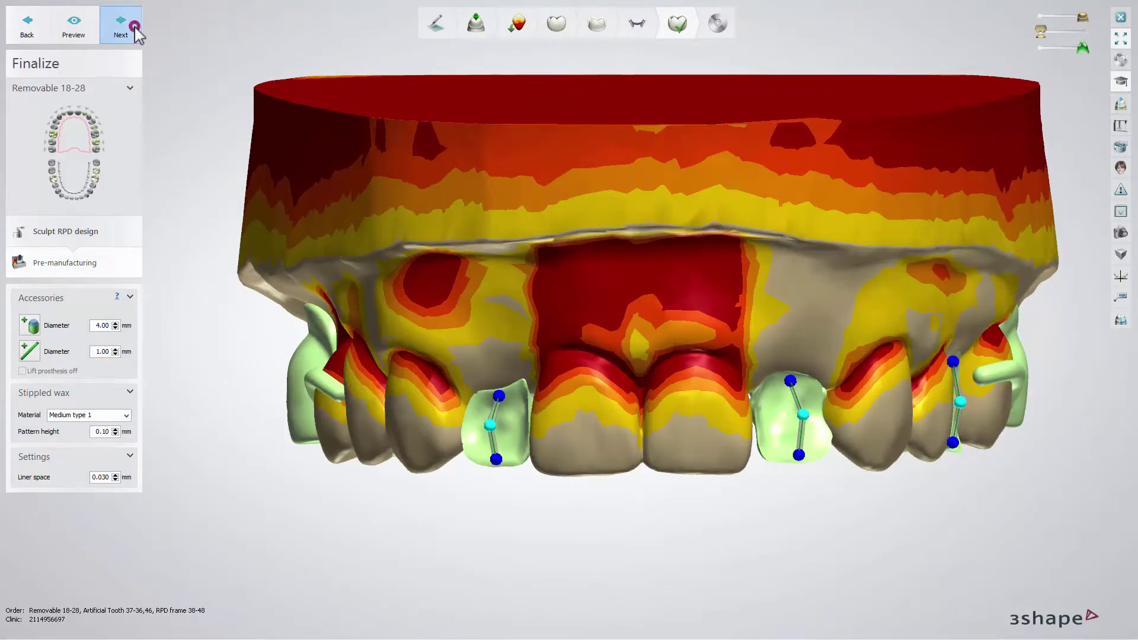